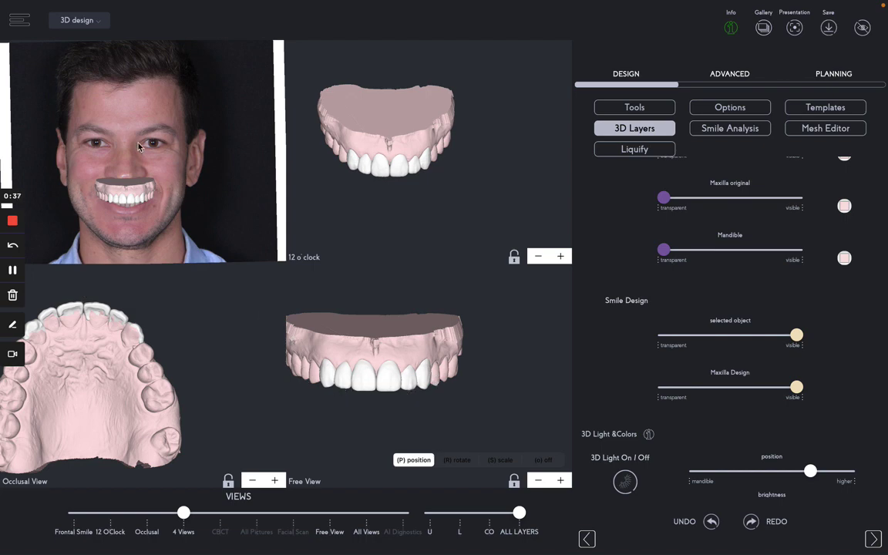
Switch the workflow from 3D design to MockUp & Shells and open its Mesh Editor.
{"action": "left_click", "coordinate": [87, 21]}
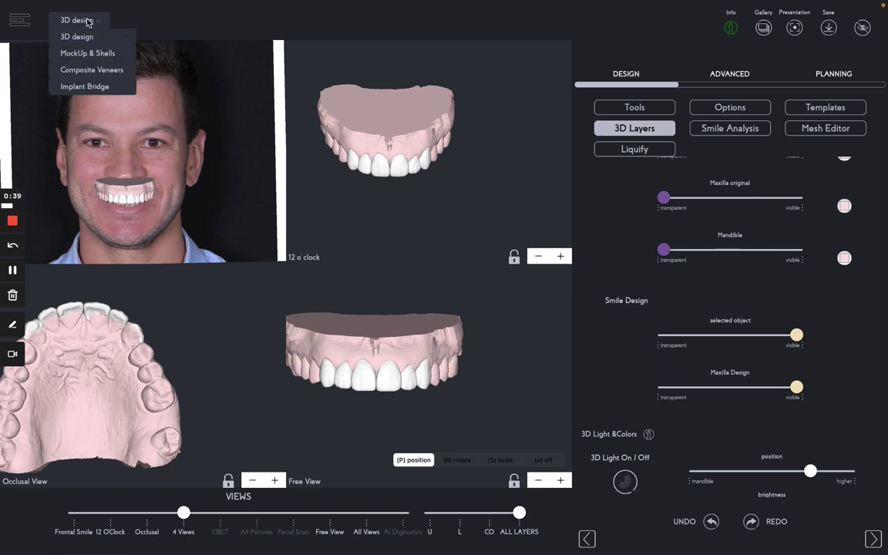
{"action": "left_click", "coordinate": [97, 54]}
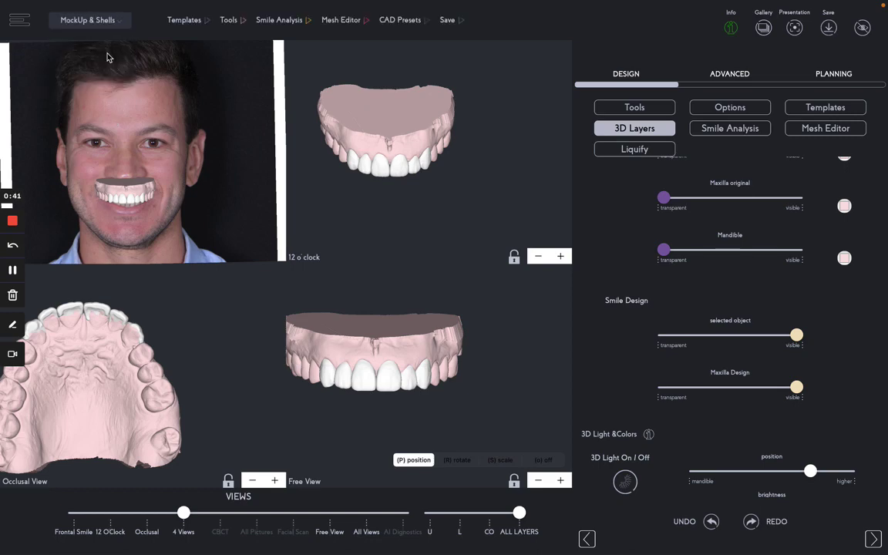
{"action": "left_click", "coordinate": [336, 21]}
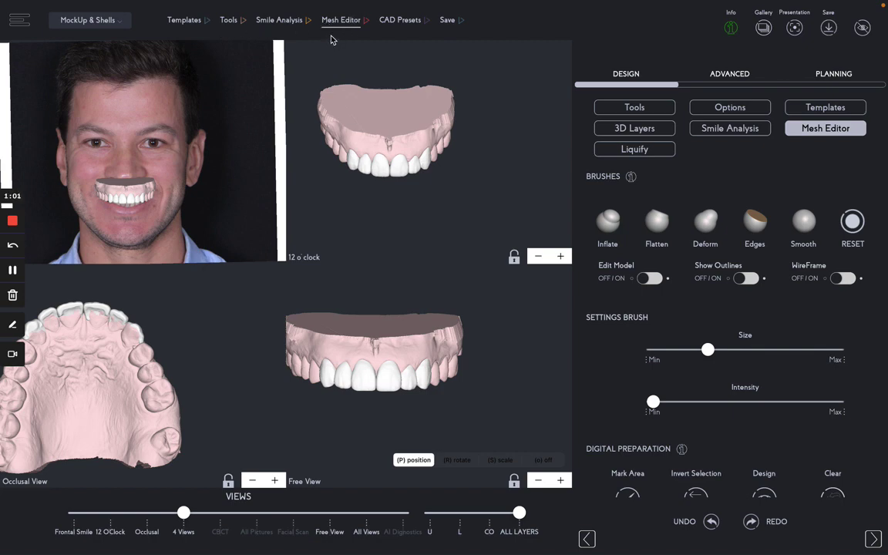
Choose the Deform brush and load the maxilla scan together with Maxilla Design into the Mesh Editor.
{"action": "left_click", "coordinate": [708, 223]}
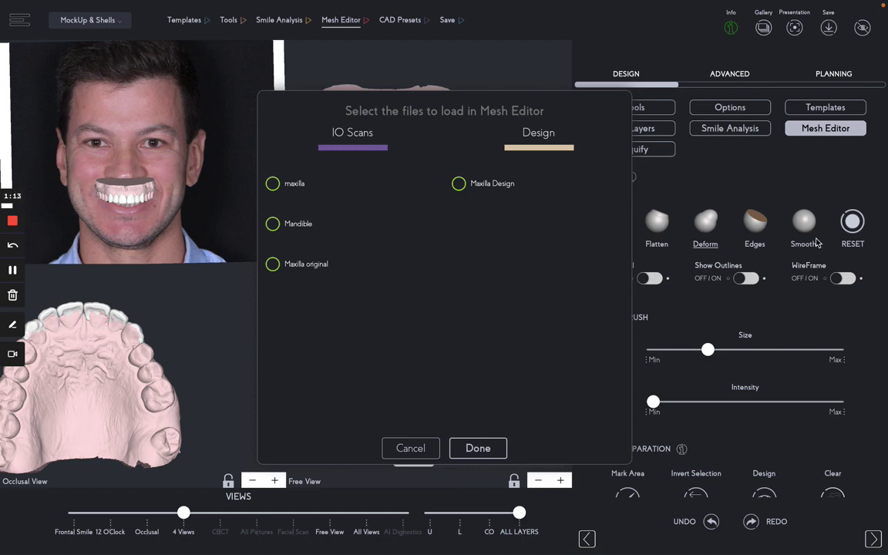
{"action": "left_click", "coordinate": [272, 185]}
{"action": "left_click", "coordinate": [492, 187]}
{"action": "left_click", "coordinate": [479, 448]}
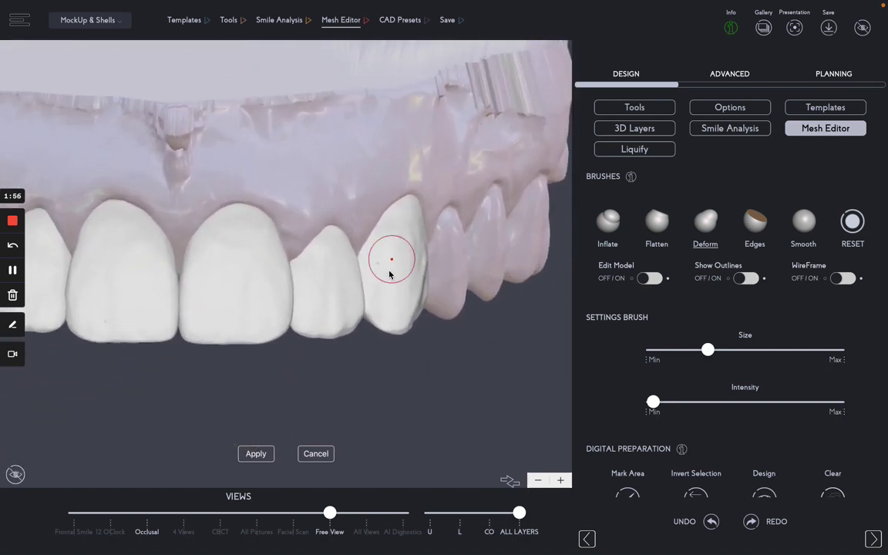
Make the patient's left canine design semi-transparent, with opacity slightly below half, to reveal the scanned tooth underneath.
{"action": "left_click", "coordinate": [417, 231]}
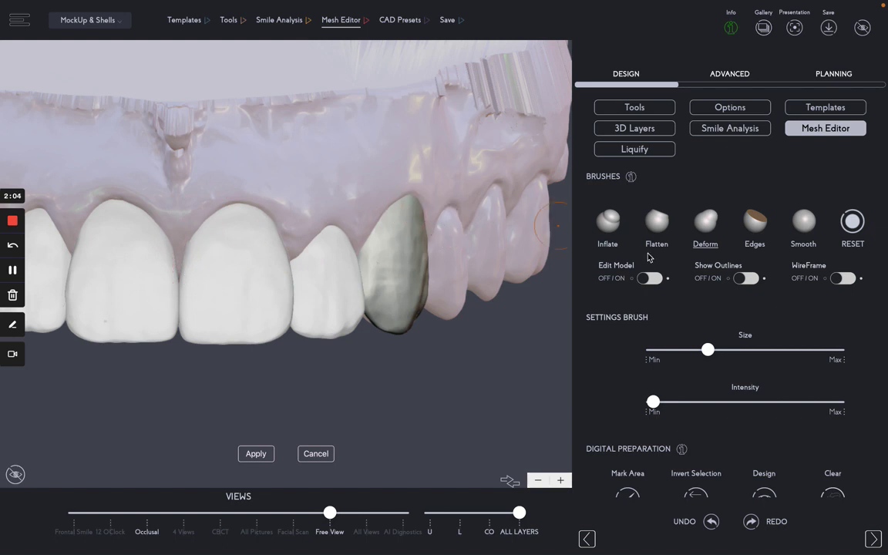
{"action": "scroll", "coordinate": [708, 372], "scroll_direction": "down", "scroll_amount": 3}
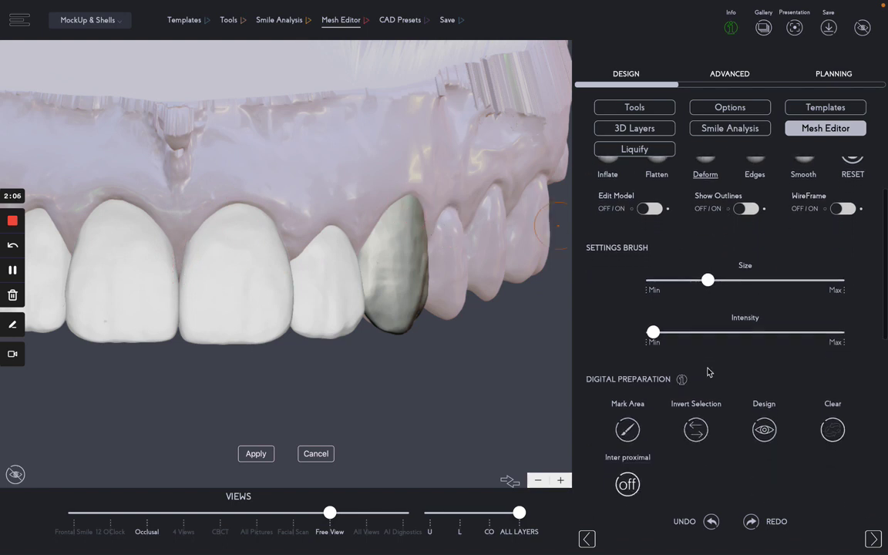
{"action": "scroll", "coordinate": [613, 259], "scroll_direction": "up", "scroll_amount": 3}
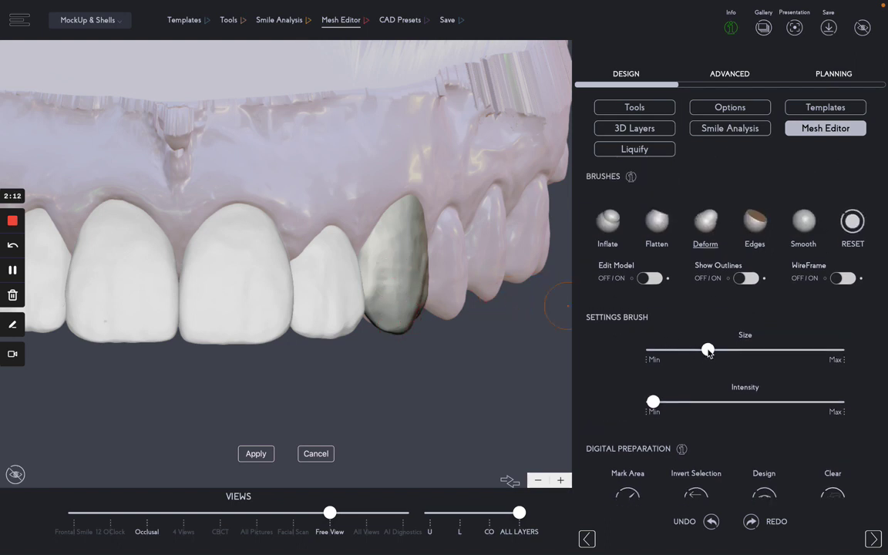
{"action": "scroll", "coordinate": [709, 350], "scroll_direction": "down", "scroll_amount": 15}
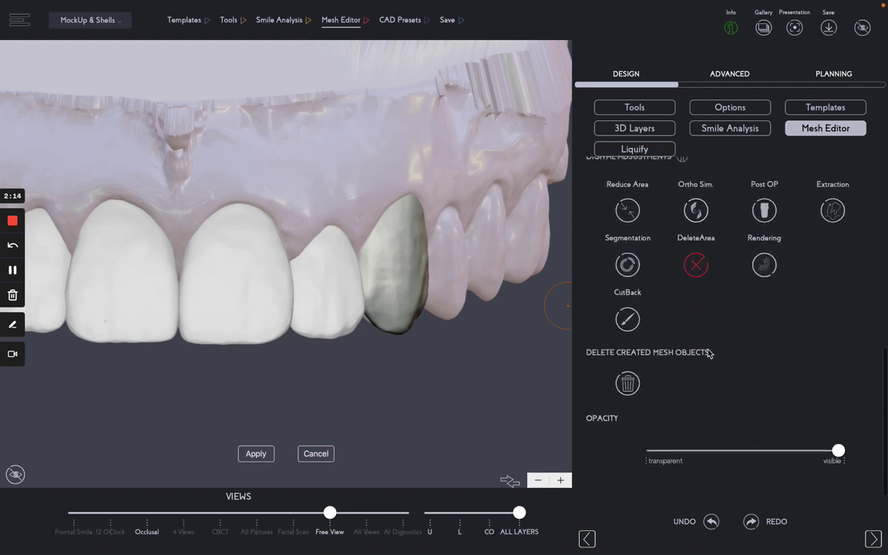
{"action": "left_click_drag", "start_coordinate": [839, 459], "coordinate": [734, 462]}
{"action": "mouse_move", "coordinate": [462, 375]}
{"action": "left_mouse_down"}
{"action": "mouse_move", "coordinate": [398, 377]}
{"action": "mouse_move", "coordinate": [407, 352]}
{"action": "left_mouse_up"}
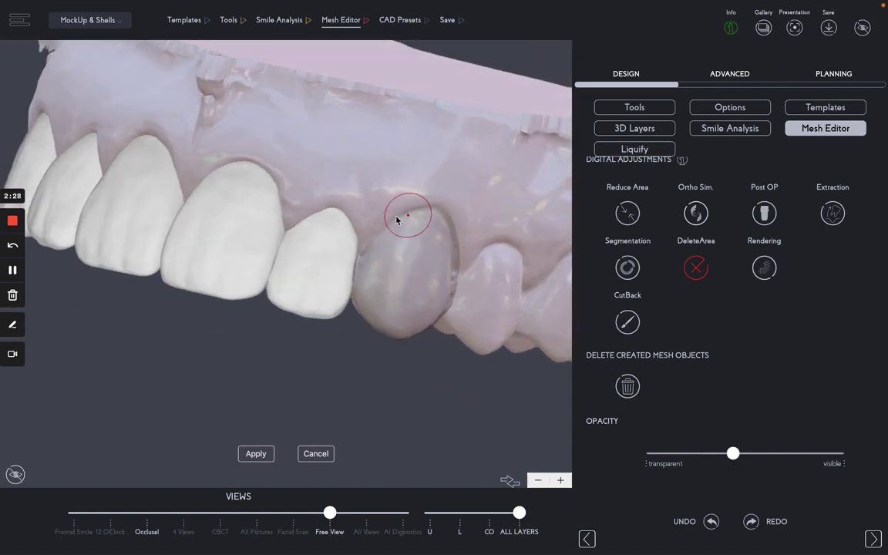
Select the patient's left lateral incisor design and reduce its opacity to about half.
{"action": "left_click_drag", "start_coordinate": [307, 344], "coordinate": [362, 374]}
{"action": "left_click", "coordinate": [325, 261]}
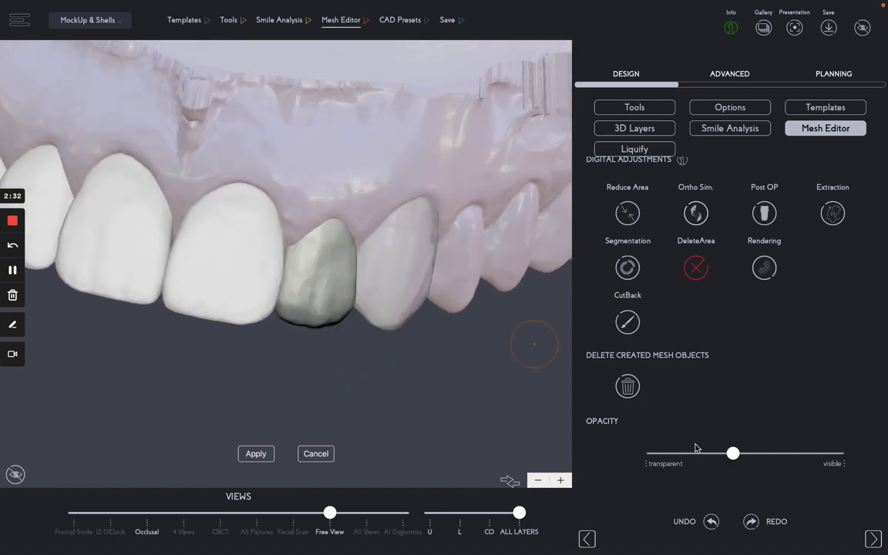
{"action": "left_click_drag", "start_coordinate": [732, 453], "coordinate": [777, 455]}
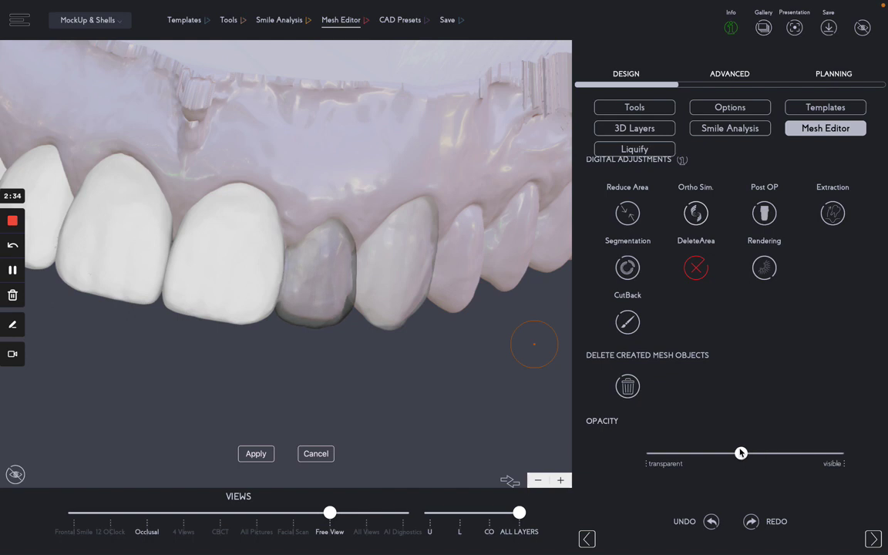
Enlarge the Deform brush to about two thirds of its size range and pull the left canine's distal gingival edge inward.
{"action": "scroll", "coordinate": [706, 394], "scroll_direction": "up", "scroll_amount": 2}
{"action": "scroll", "coordinate": [705, 393], "scroll_direction": "up", "scroll_amount": 3}
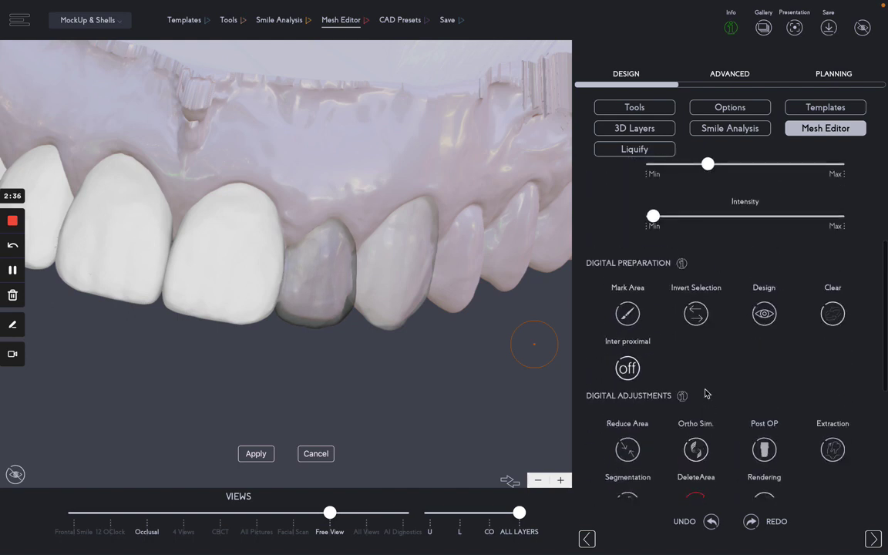
{"action": "scroll", "coordinate": [705, 393], "scroll_direction": "up", "scroll_amount": 3}
{"action": "scroll", "coordinate": [705, 393], "scroll_direction": "up", "scroll_amount": 2}
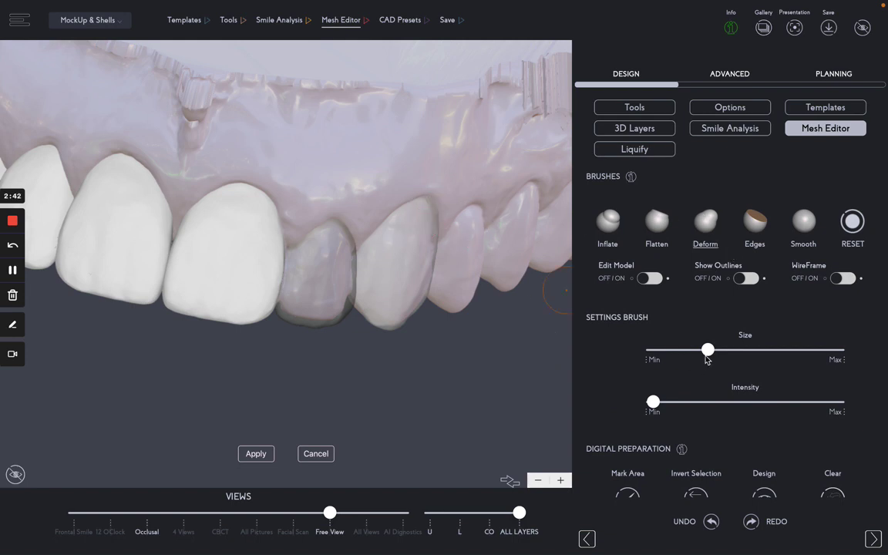
{"action": "left_click_drag", "start_coordinate": [707, 350], "coordinate": [779, 349]}
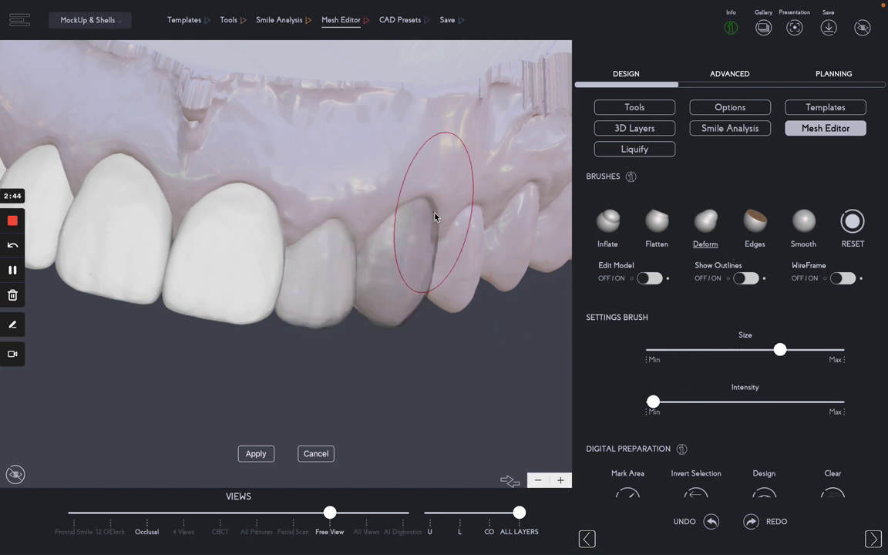
{"action": "left_click_drag", "start_coordinate": [435, 218], "coordinate": [414, 220]}
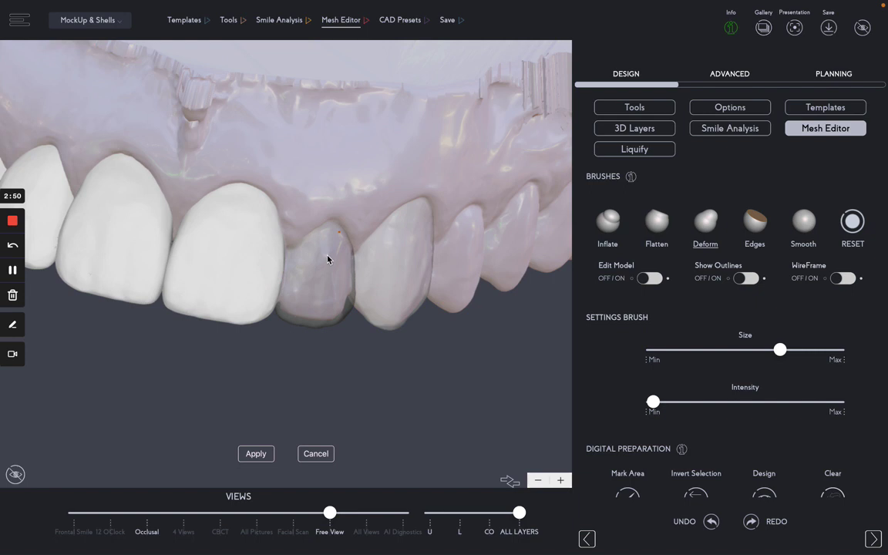
Select the patient's left central incisor design and reduce its opacity to about two thirds.
{"action": "left_click", "coordinate": [245, 238]}
{"action": "scroll", "coordinate": [718, 465], "scroll_direction": "down", "scroll_amount": 4}
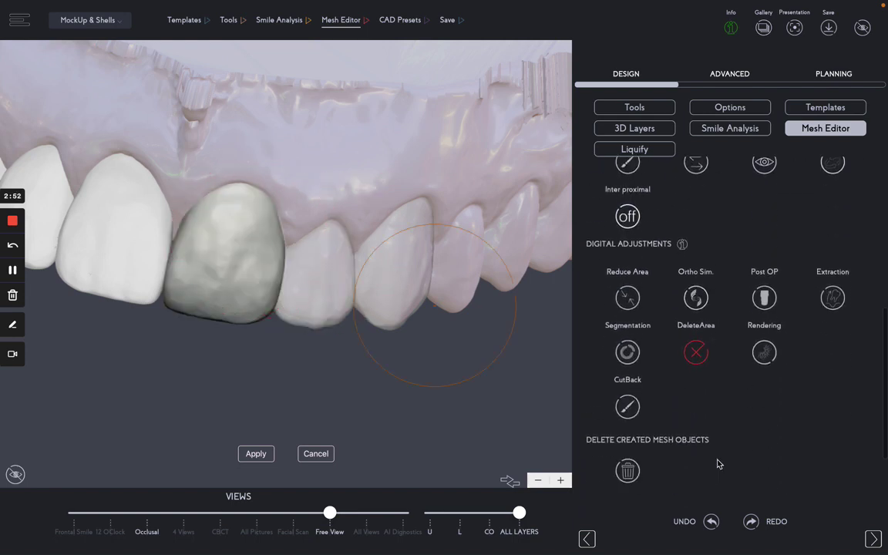
{"action": "scroll", "coordinate": [718, 464], "scroll_direction": "down", "scroll_amount": 2}
{"action": "left_click_drag", "start_coordinate": [739, 454], "coordinate": [772, 455]}
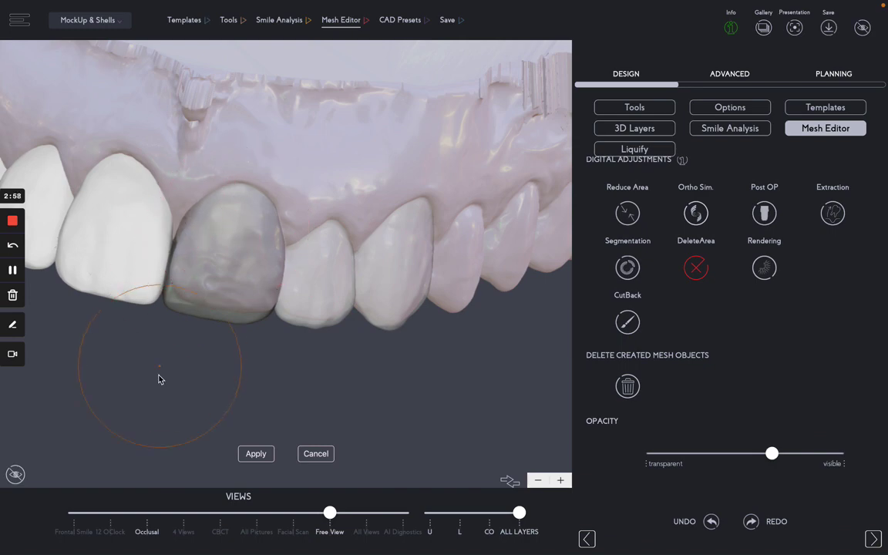
Flatten the irregular palatal margin of the right central incisor design, using the Flatten brush at about one fifth of its size range.
{"action": "left_click_drag", "start_coordinate": [159, 377], "coordinate": [290, 178]}
{"action": "scroll", "coordinate": [289, 178], "scroll_direction": "up", "scroll_amount": 5}
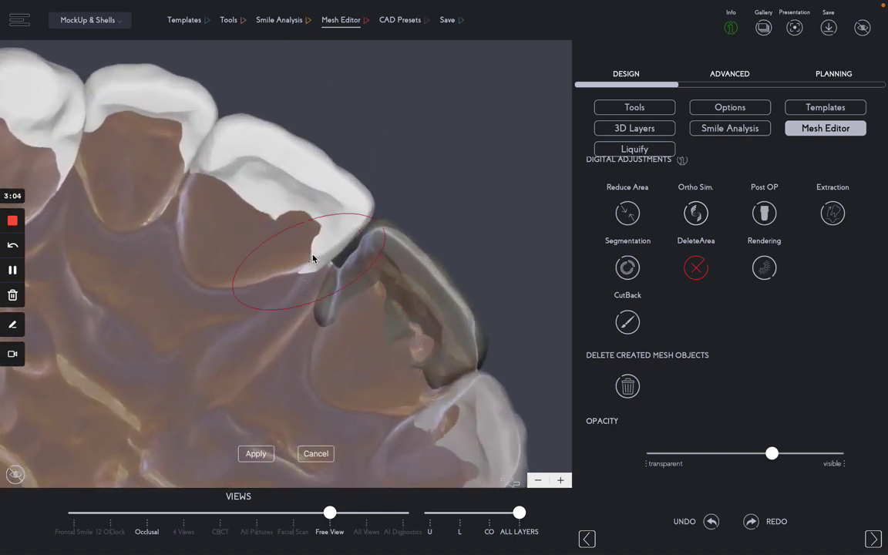
{"action": "mouse_move", "coordinate": [321, 224]}
{"action": "left_mouse_down"}
{"action": "mouse_move", "coordinate": [246, 175]}
{"action": "mouse_move", "coordinate": [209, 171]}
{"action": "left_mouse_up"}
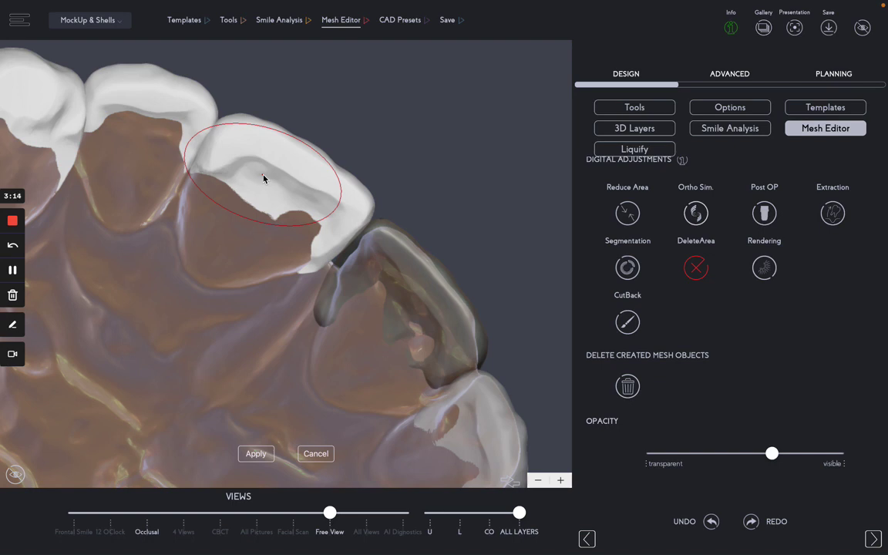
{"action": "scroll", "coordinate": [683, 274], "scroll_direction": "up", "scroll_amount": 5}
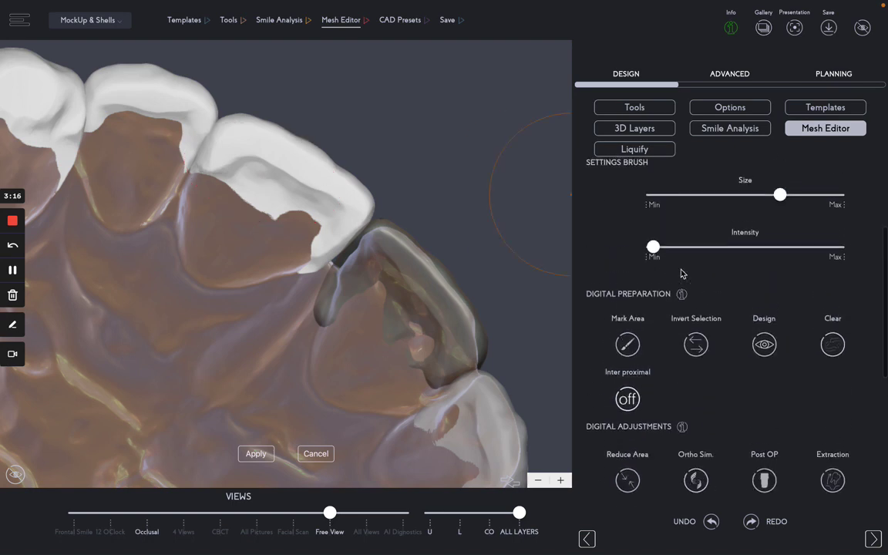
{"action": "scroll", "coordinate": [683, 273], "scroll_direction": "up", "scroll_amount": 3}
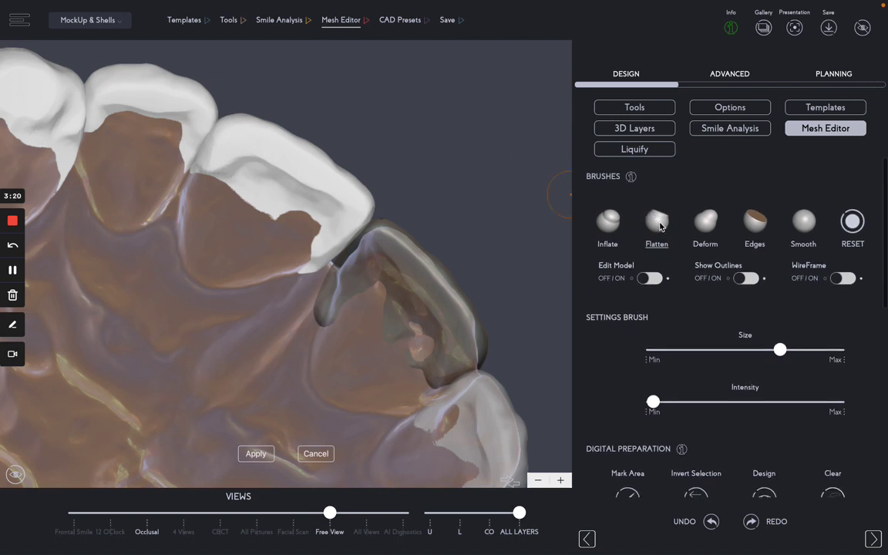
{"action": "left_click_drag", "start_coordinate": [779, 352], "coordinate": [683, 352]}
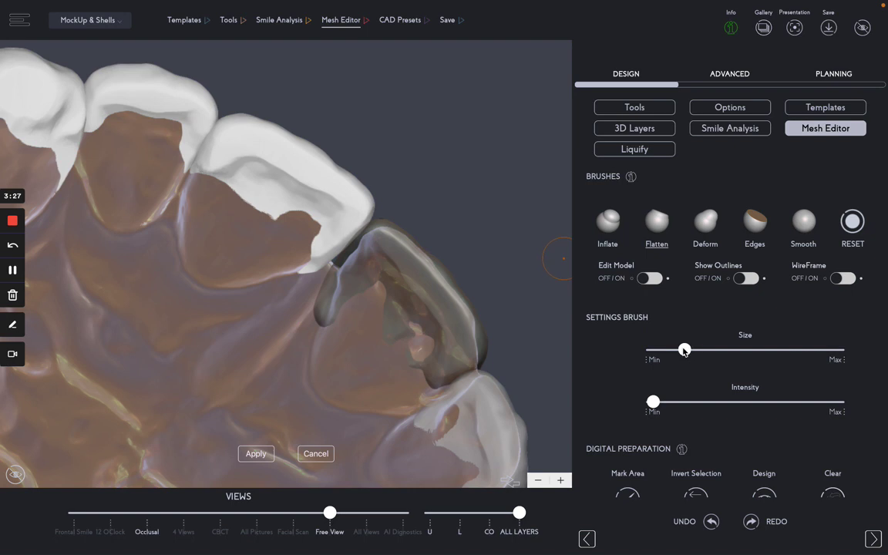
{"action": "left_click", "coordinate": [277, 210]}
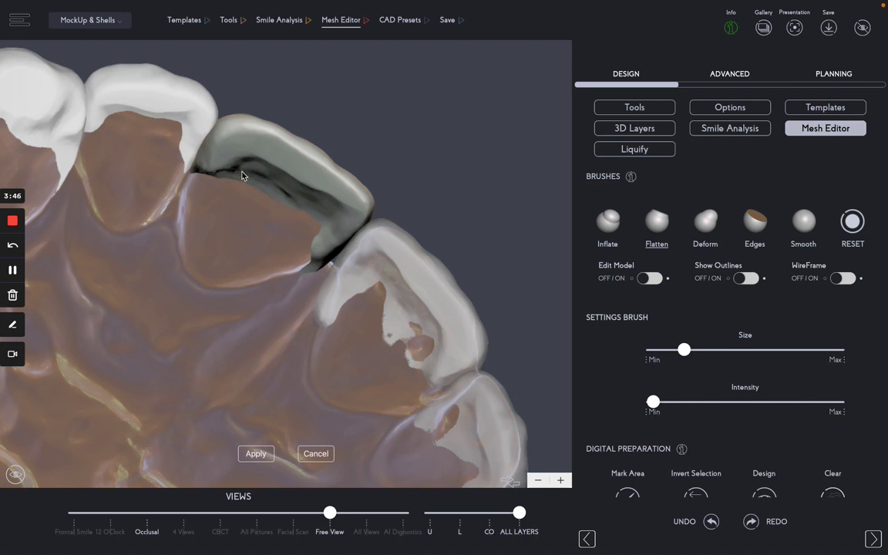
Select the semi-transparent left central incisor and restore its opacity to fully visible.
{"action": "left_click", "coordinate": [390, 333]}
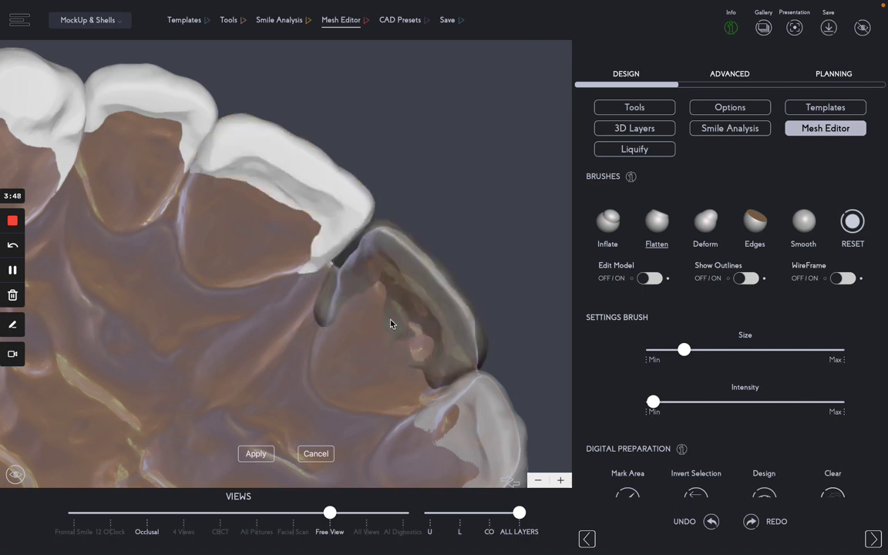
{"action": "scroll", "coordinate": [692, 430], "scroll_direction": "down", "scroll_amount": 5}
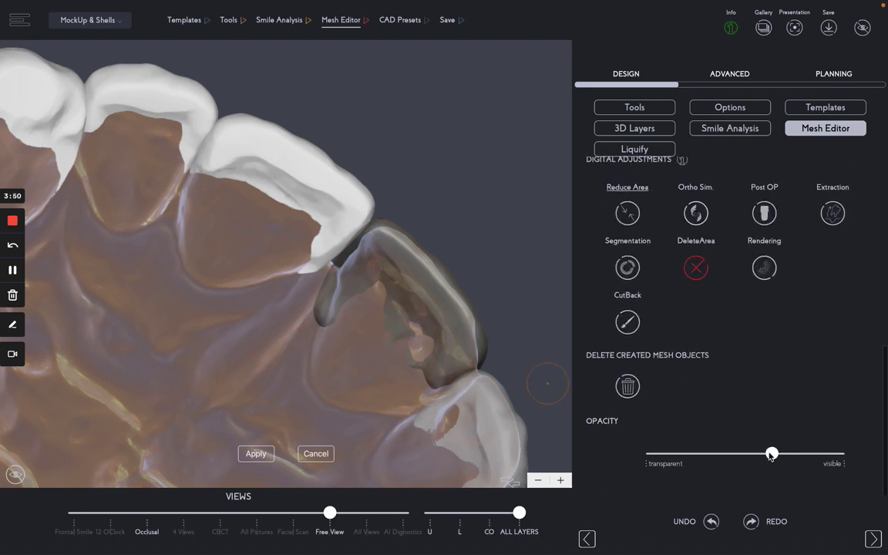
{"action": "left_click_drag", "start_coordinate": [771, 455], "coordinate": [858, 456]}
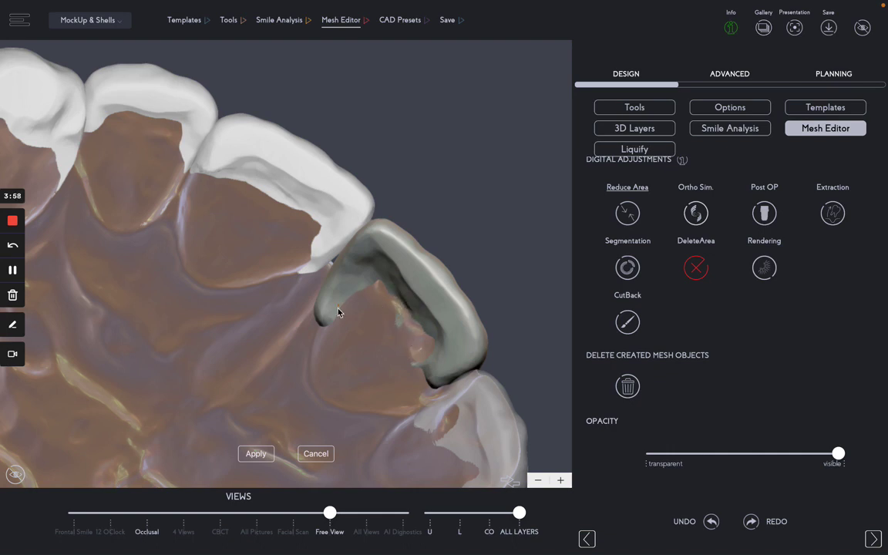
Reshape the palatal extension and mesial edge of the left central incisor design with the Deform brush.
{"action": "scroll", "coordinate": [667, 205], "scroll_direction": "up", "scroll_amount": 5}
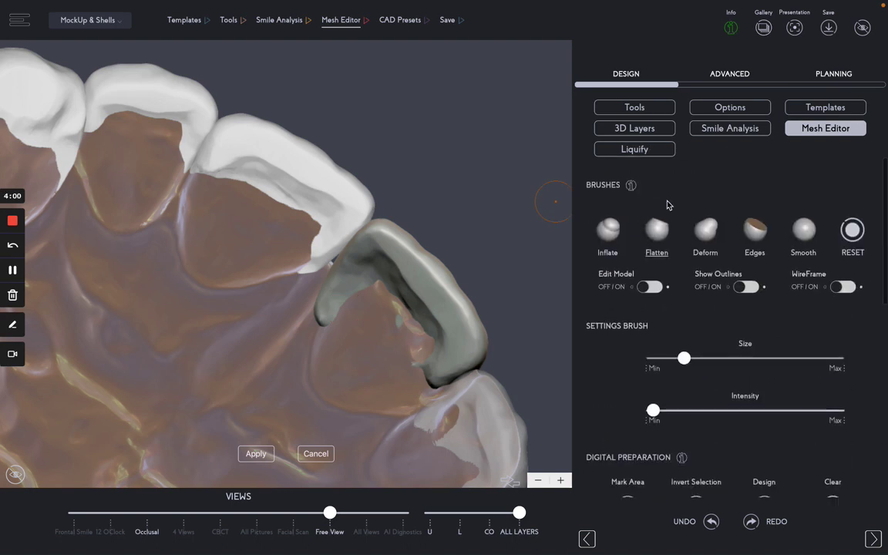
{"action": "left_click", "coordinate": [710, 224]}
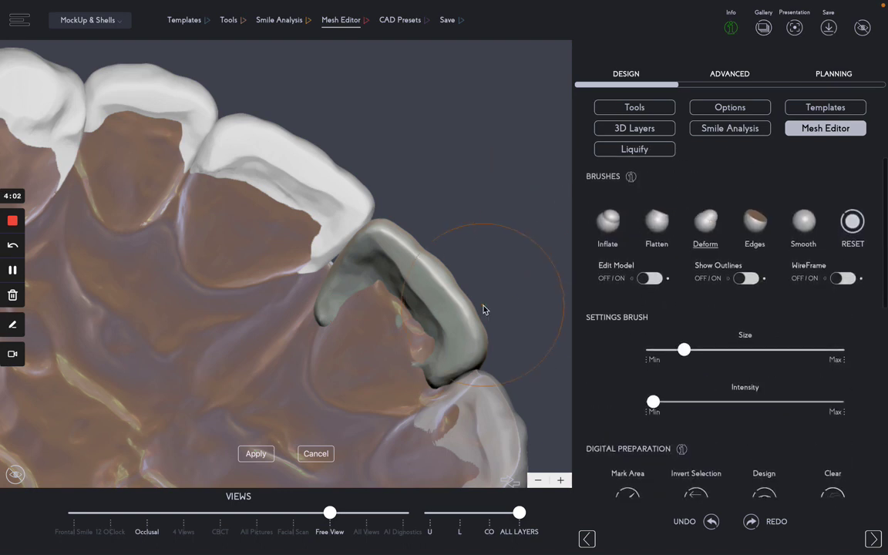
{"action": "scroll", "coordinate": [356, 295], "scroll_direction": "up", "scroll_amount": 3}
{"action": "scroll", "coordinate": [282, 338], "scroll_direction": "down", "scroll_amount": 5}
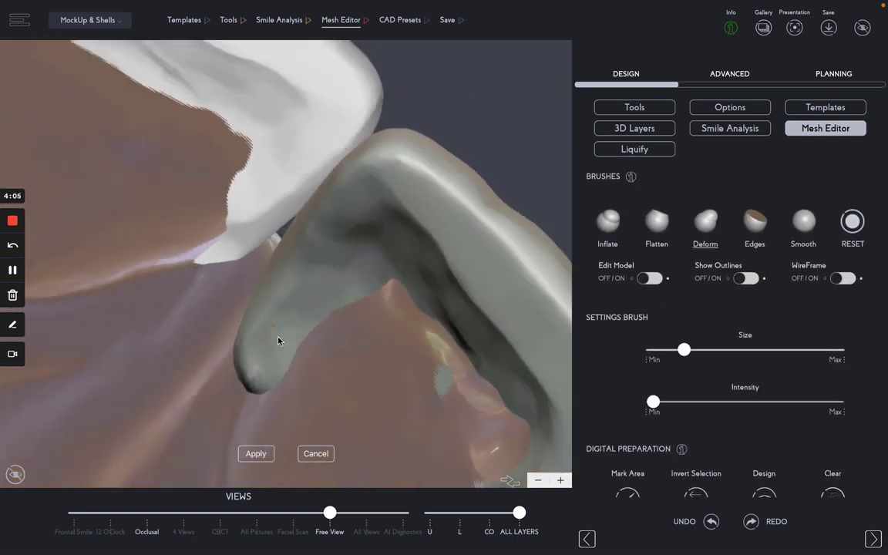
{"action": "mouse_move", "coordinate": [277, 326]}
{"action": "left_mouse_down"}
{"action": "mouse_move", "coordinate": [317, 343]}
{"action": "mouse_move", "coordinate": [374, 343]}
{"action": "mouse_move", "coordinate": [347, 338]}
{"action": "left_mouse_up"}
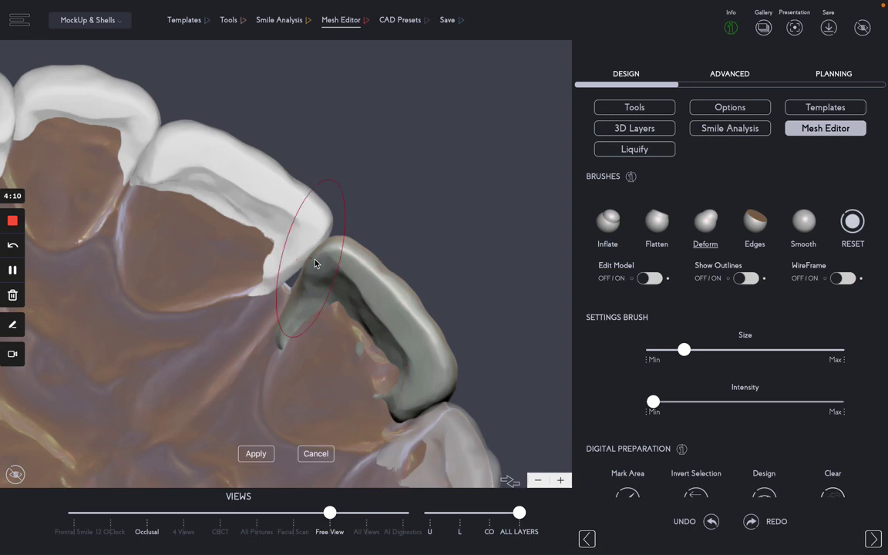
{"action": "left_click_drag", "start_coordinate": [332, 252], "coordinate": [341, 246]}
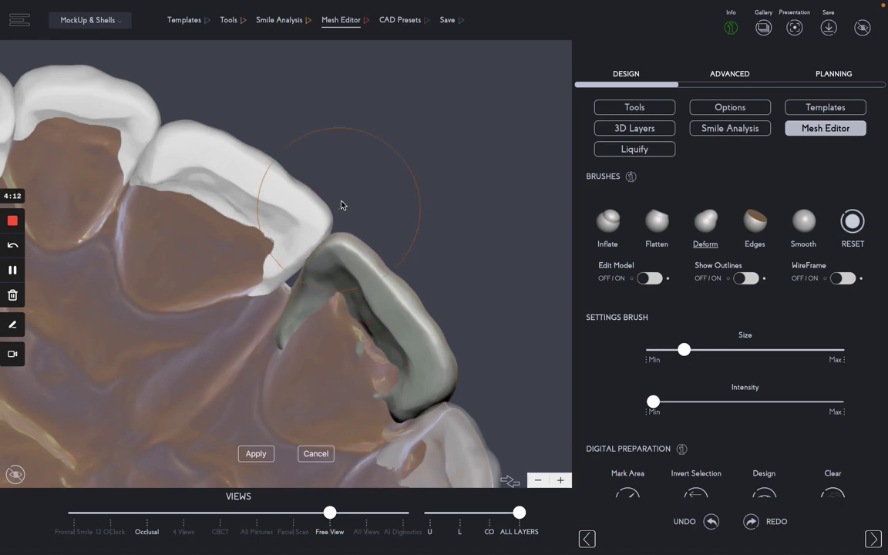
Select the left lateral incisor design and restore its opacity to fully visible.
{"action": "mouse_move", "coordinate": [360, 175]}
{"action": "left_mouse_down"}
{"action": "mouse_move", "coordinate": [268, 262]}
{"action": "mouse_move", "coordinate": [207, 275]}
{"action": "mouse_move", "coordinate": [218, 329]}
{"action": "mouse_move", "coordinate": [251, 342]}
{"action": "left_mouse_up"}
{"action": "scroll", "coordinate": [251, 342], "scroll_direction": "down", "scroll_amount": 10}
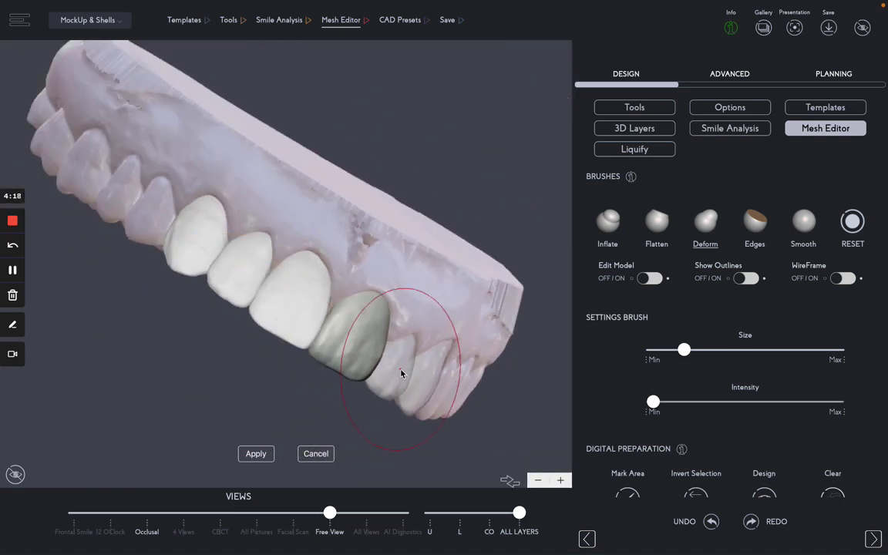
{"action": "scroll", "coordinate": [673, 403], "scroll_direction": "down", "scroll_amount": 5}
{"action": "scroll", "coordinate": [673, 403], "scroll_direction": "down", "scroll_amount": 4}
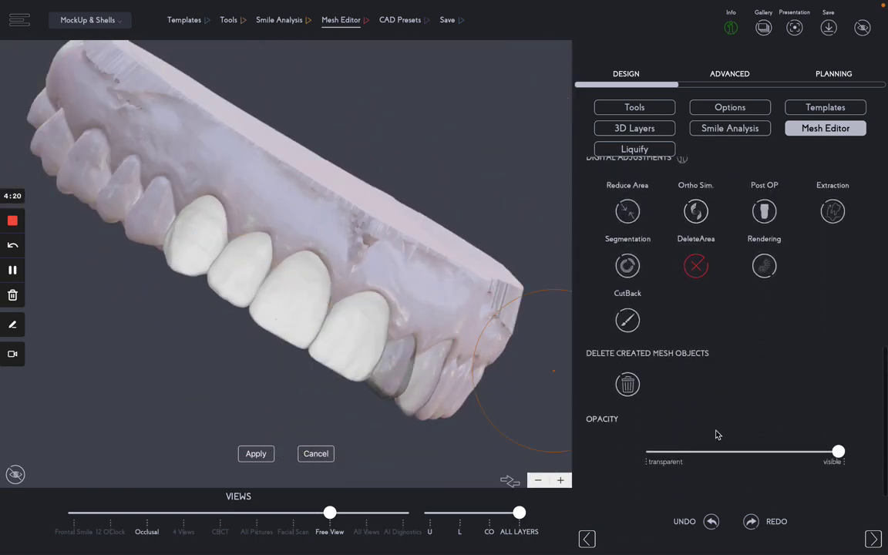
{"action": "left_click_drag", "start_coordinate": [837, 454], "coordinate": [832, 457]}
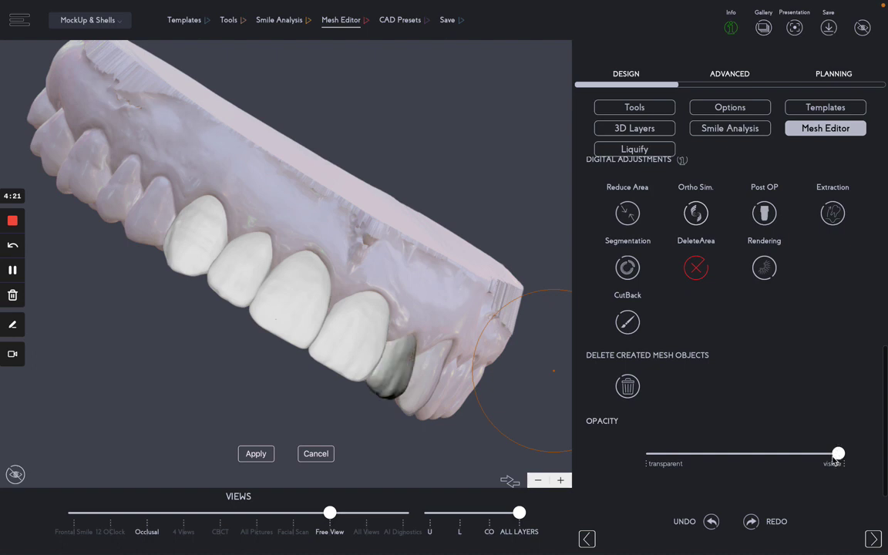
Select the left canine design and restore its opacity to fully visible.
{"action": "left_click", "coordinate": [394, 333]}
{"action": "left_click_drag", "start_coordinate": [840, 455], "coordinate": [856, 457]}
Reshape the mesial and distal contact areas beside the right central incisor design with the Deform brush to close the gaps.
{"action": "left_click_drag", "start_coordinate": [504, 421], "coordinate": [331, 192]}
{"action": "scroll", "coordinate": [322, 330], "scroll_direction": "up", "scroll_amount": 5}
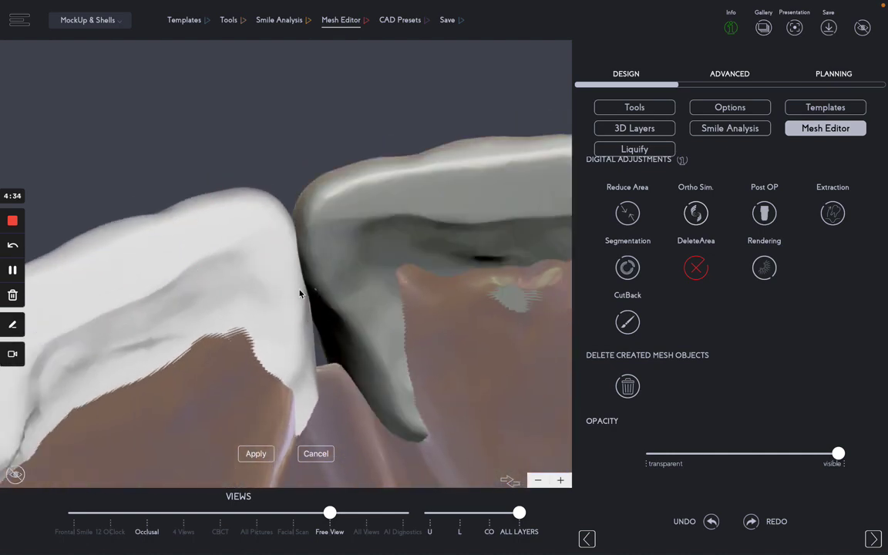
{"action": "left_click", "coordinate": [305, 307]}
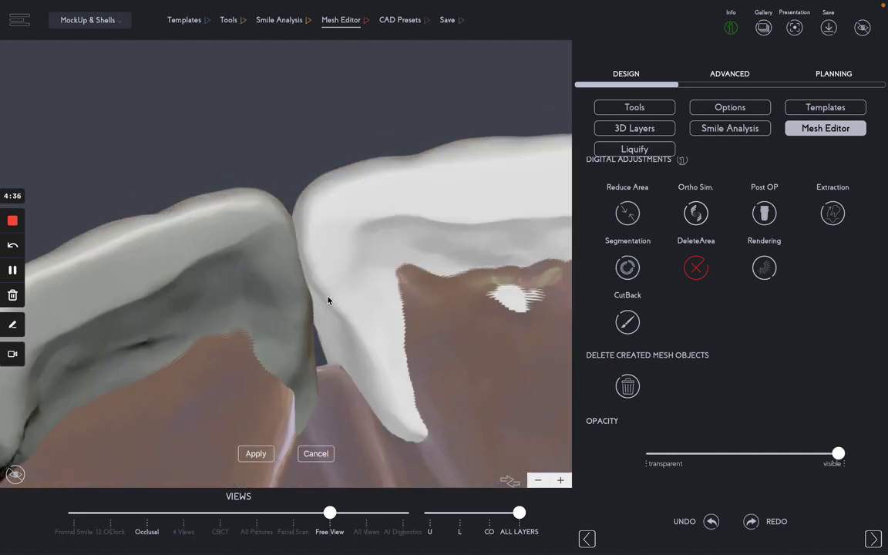
{"action": "scroll", "coordinate": [326, 299], "scroll_direction": "down", "scroll_amount": 5}
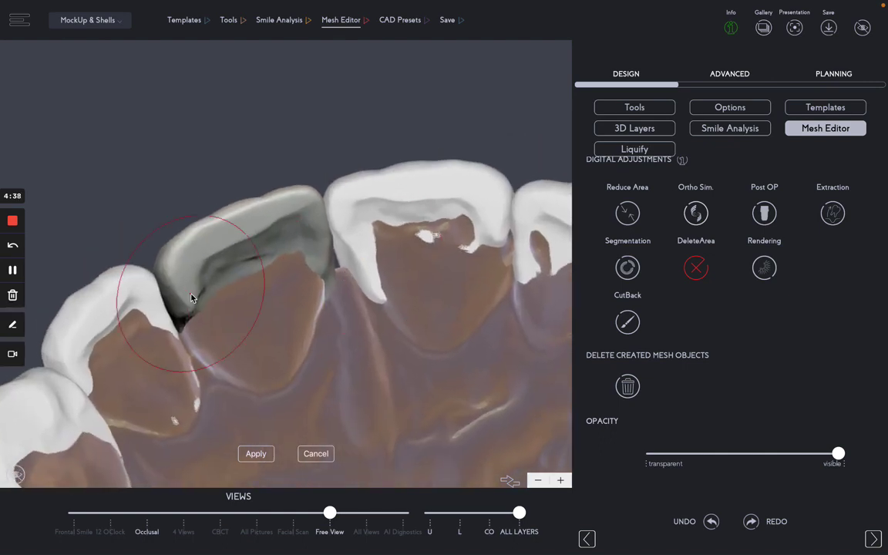
{"action": "mouse_move", "coordinate": [139, 232]}
{"action": "left_mouse_down"}
{"action": "mouse_move", "coordinate": [197, 354]}
{"action": "mouse_move", "coordinate": [154, 299]}
{"action": "mouse_move", "coordinate": [143, 313]}
{"action": "mouse_move", "coordinate": [150, 330]}
{"action": "mouse_move", "coordinate": [94, 460]}
{"action": "mouse_move", "coordinate": [154, 349]}
{"action": "mouse_move", "coordinate": [103, 448]}
{"action": "left_mouse_up"}
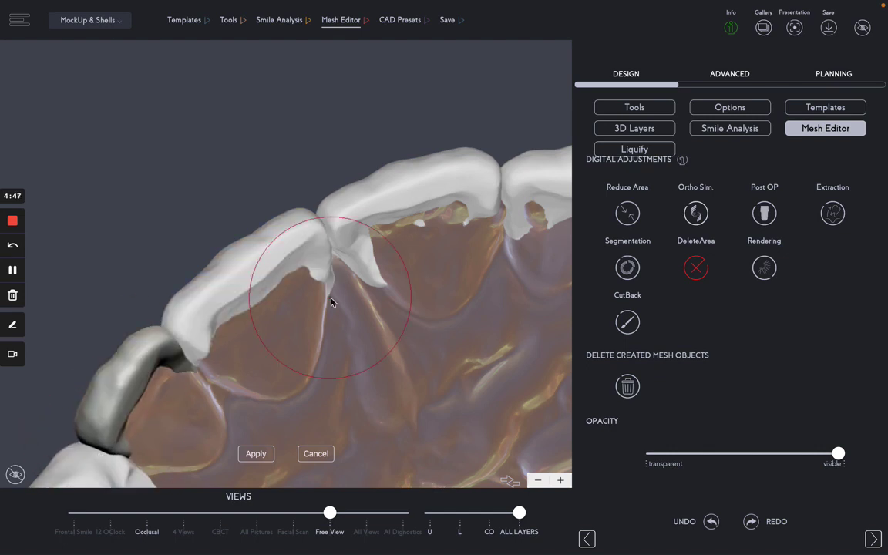
Flatten the irregular palatal margin of the left lateral incisor design with the Flatten brush.
{"action": "right_click_drag", "start_coordinate": [329, 302], "coordinate": [440, 289]}
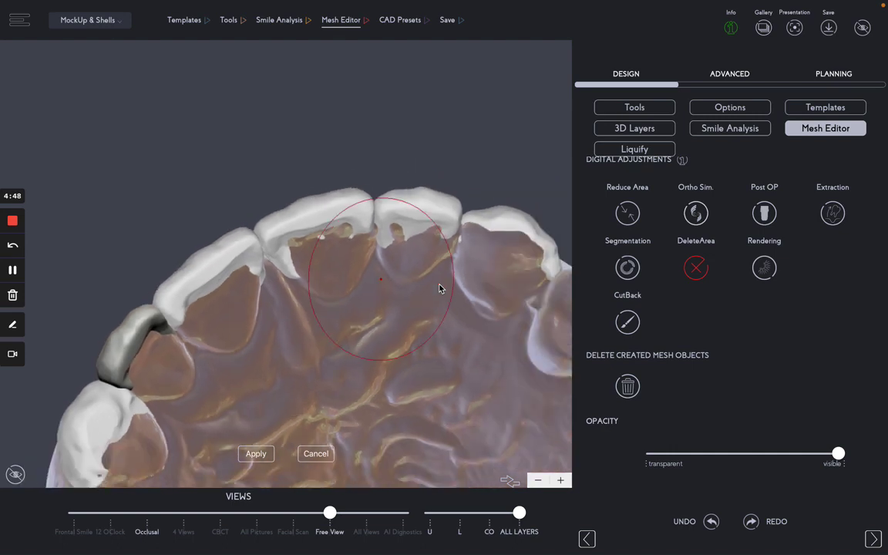
{"action": "scroll", "coordinate": [440, 287], "scroll_direction": "up", "scroll_amount": 5}
{"action": "scroll", "coordinate": [441, 279], "scroll_direction": "down", "scroll_amount": 5}
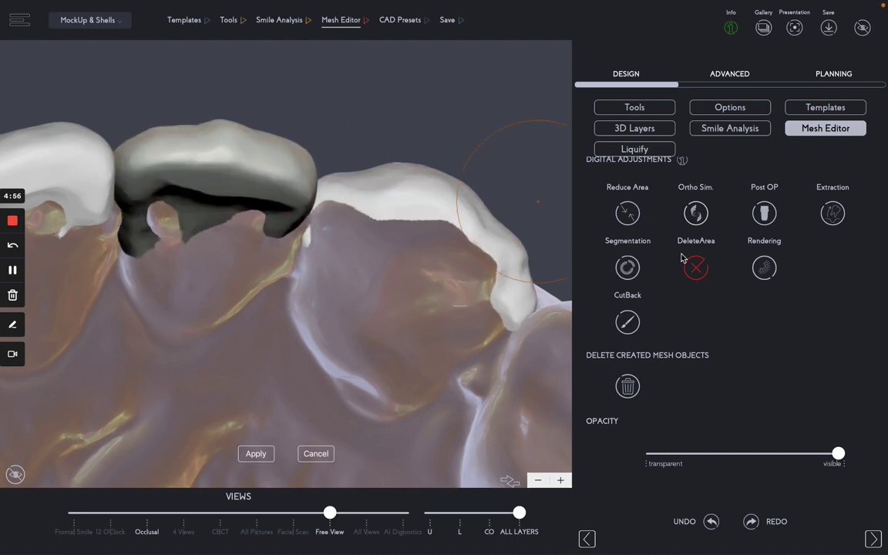
{"action": "scroll", "coordinate": [681, 259], "scroll_direction": "up", "scroll_amount": 10}
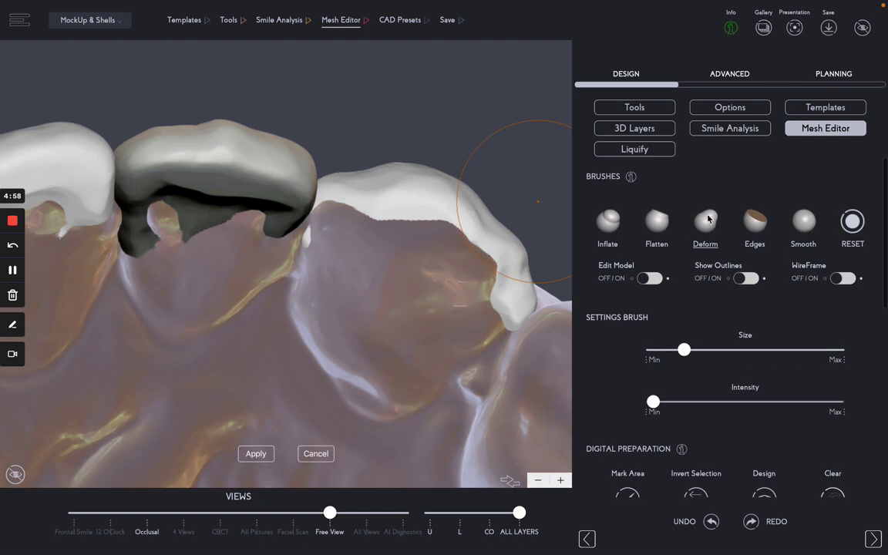
{"action": "left_click", "coordinate": [655, 223]}
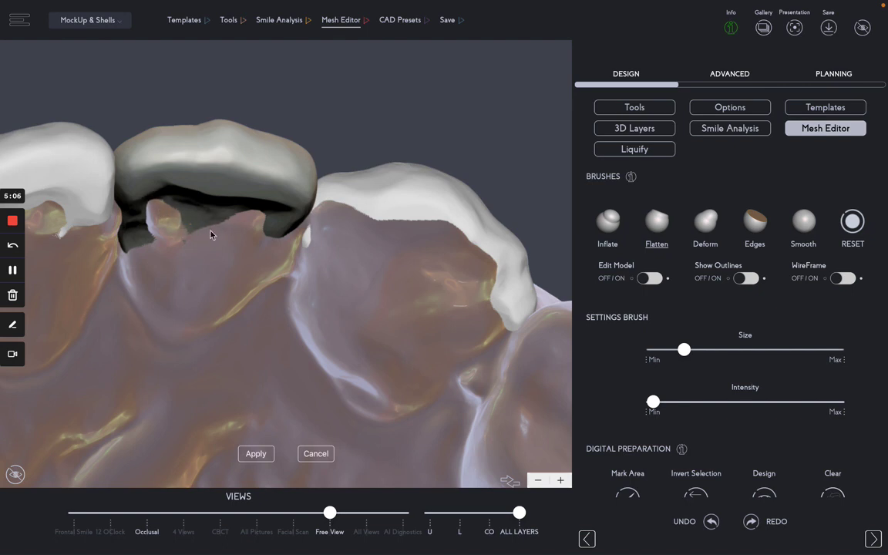
{"action": "left_click_drag", "start_coordinate": [147, 225], "coordinate": [137, 228]}
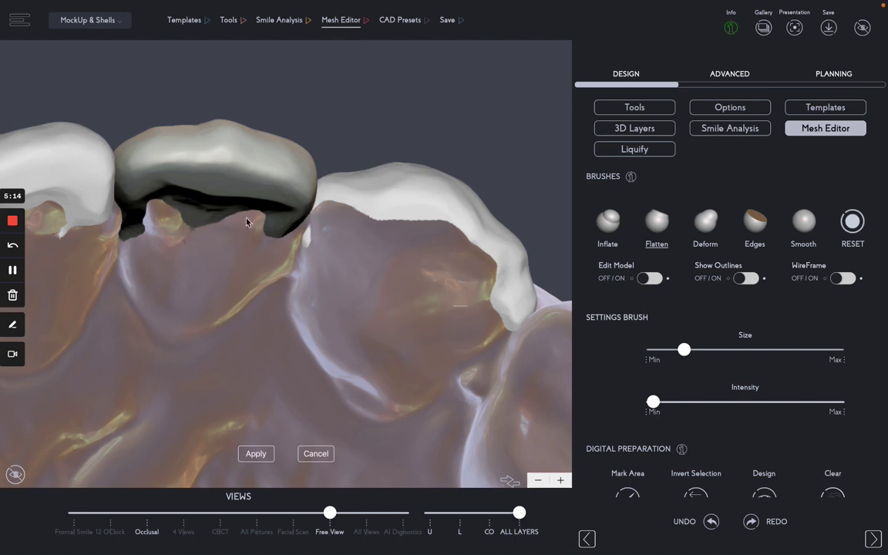
Flatten the small fragment of the left canine design protruding through the scan beside the lateral incisor.
{"action": "scroll", "coordinate": [305, 245], "scroll_direction": "up", "scroll_amount": 2}
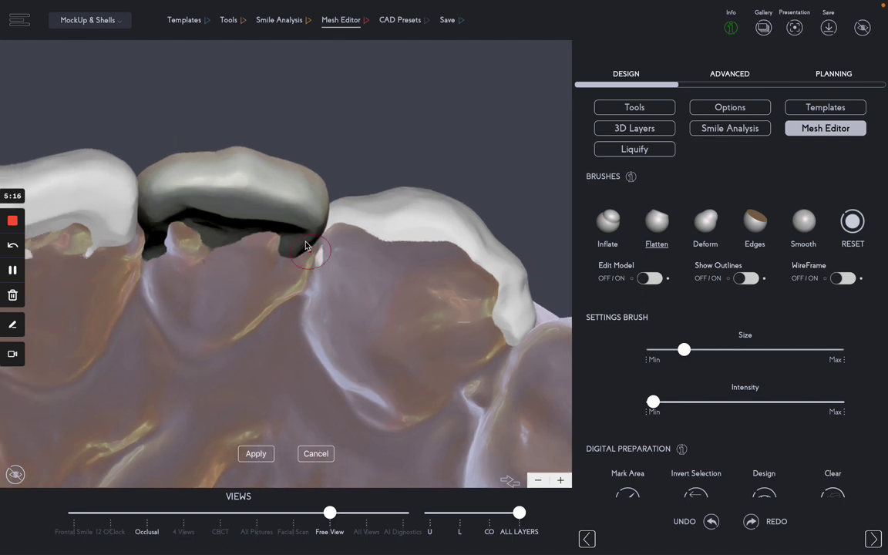
{"action": "scroll", "coordinate": [306, 245], "scroll_direction": "up", "scroll_amount": 2}
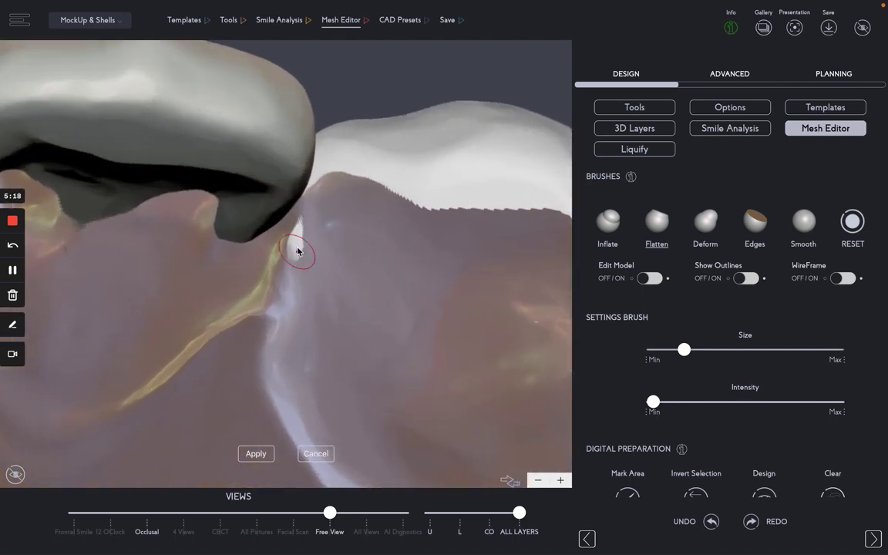
{"action": "scroll", "coordinate": [299, 242], "scroll_direction": "up", "scroll_amount": 2}
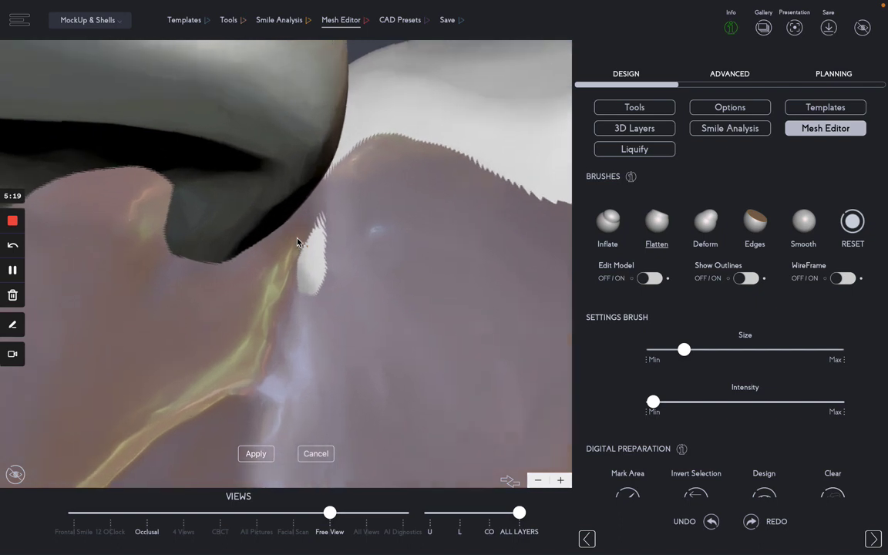
{"action": "left_click", "coordinate": [312, 275]}
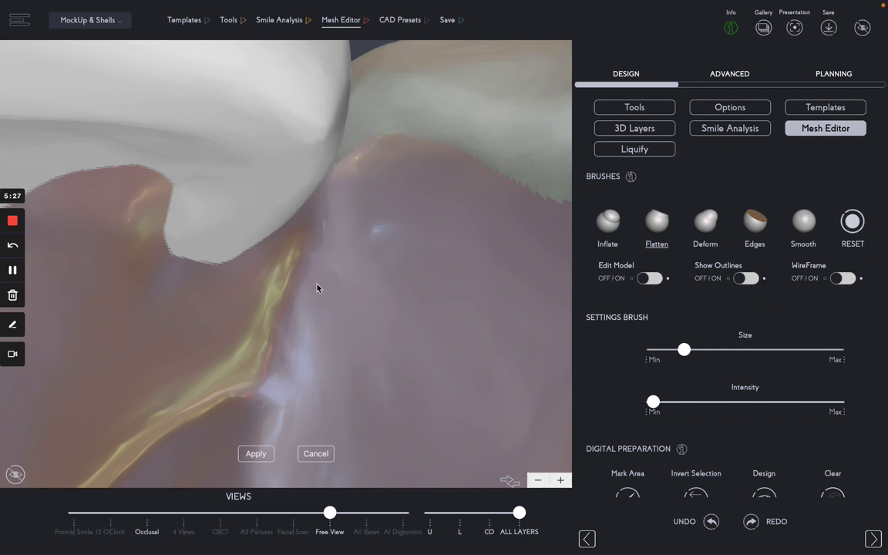
Remove the stray patch protruding midway along the left central incisor's palatal surface, using the Flatten and Edges brushes.
{"action": "scroll", "coordinate": [320, 258], "scroll_direction": "down", "scroll_amount": 5}
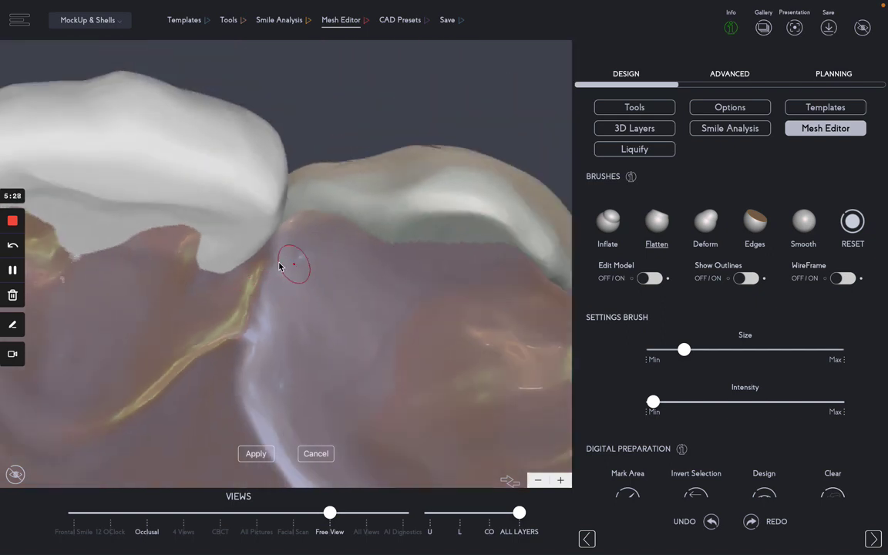
{"action": "scroll", "coordinate": [278, 265], "scroll_direction": "down", "scroll_amount": 8}
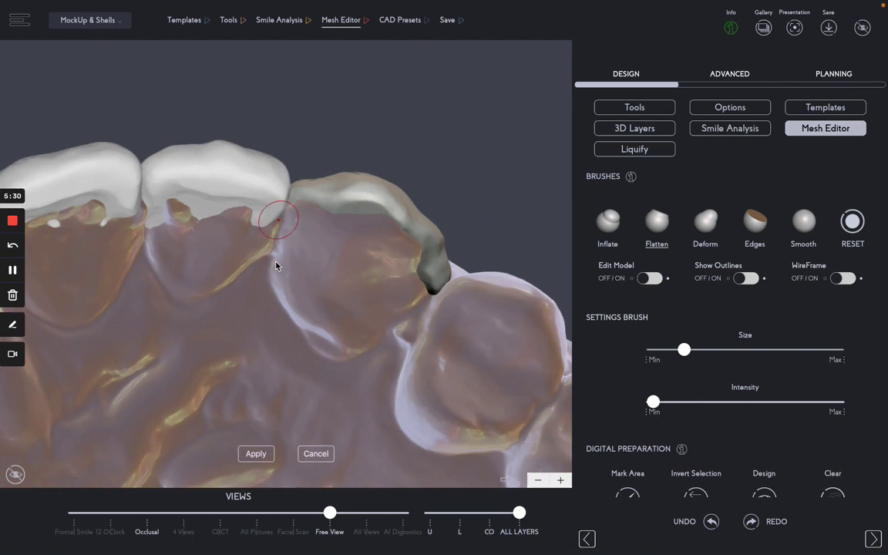
{"action": "scroll", "coordinate": [276, 265], "scroll_direction": "up", "scroll_amount": 5}
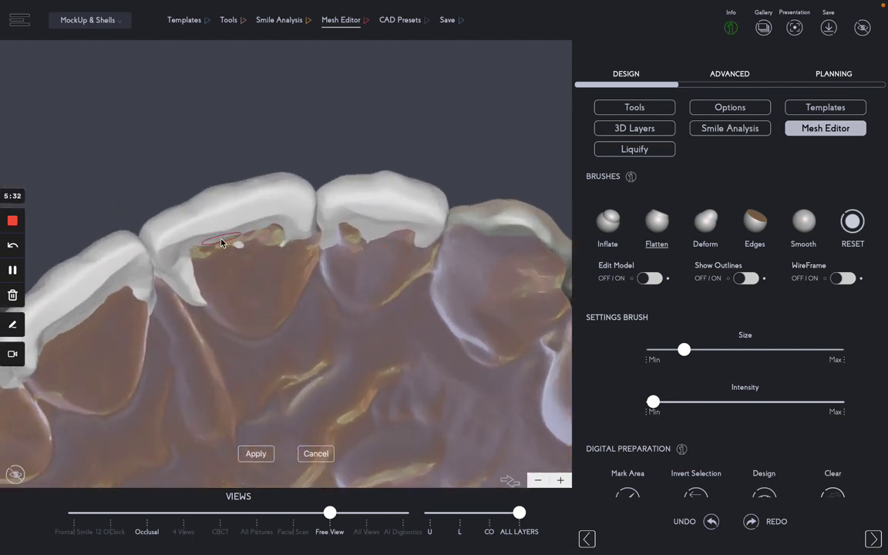
{"action": "scroll", "coordinate": [222, 243], "scroll_direction": "up", "scroll_amount": 10}
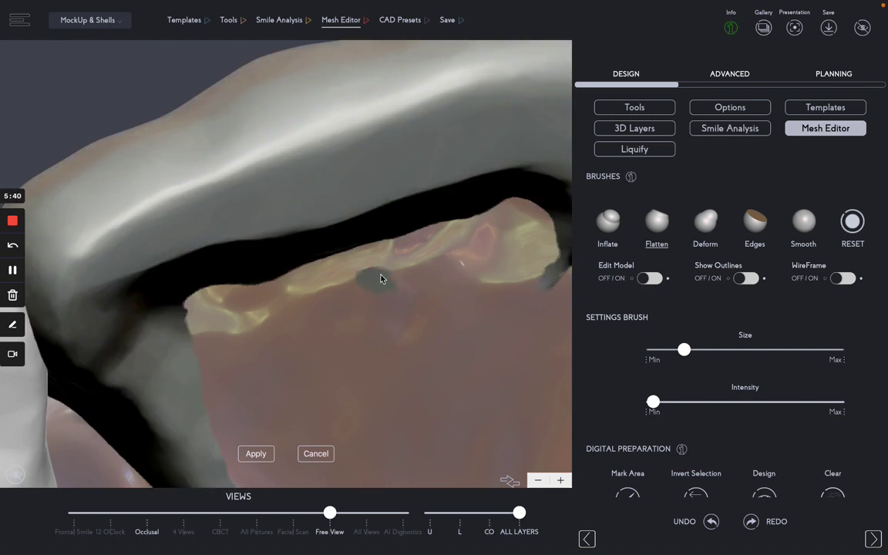
{"action": "left_click", "coordinate": [757, 225]}
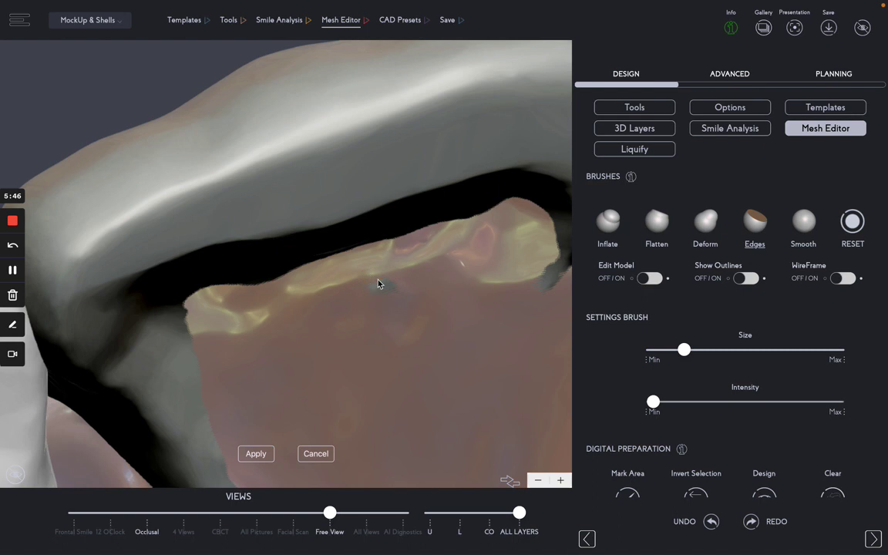
{"action": "scroll", "coordinate": [497, 284], "scroll_direction": "down", "scroll_amount": 5}
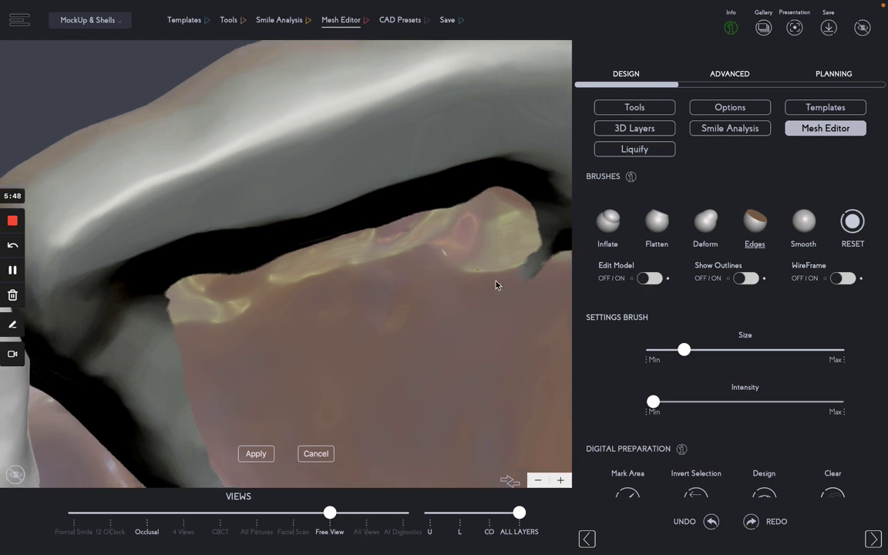
Pull back the stray distal palatal edge of the left central incisor design, using the Edges brush at just over half size.
{"action": "scroll", "coordinate": [416, 274], "scroll_direction": "up", "scroll_amount": 8}
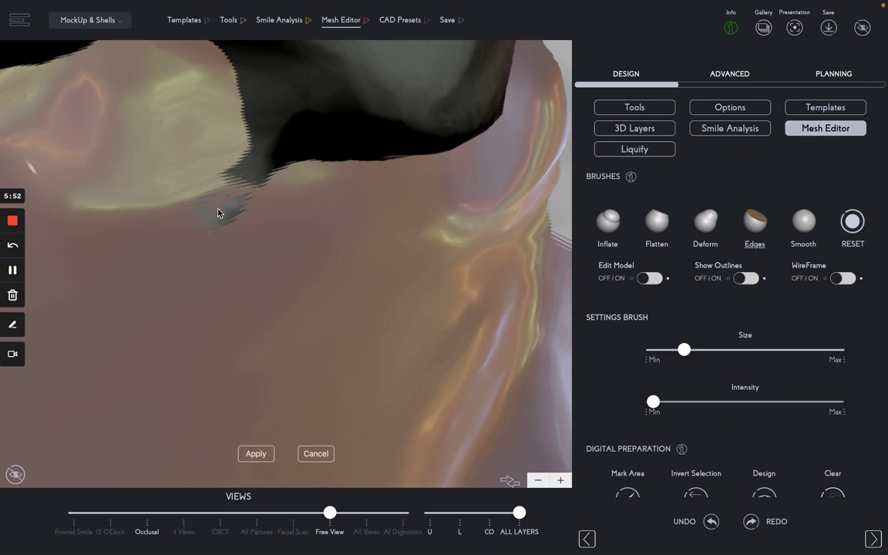
{"action": "left_click_drag", "start_coordinate": [218, 213], "coordinate": [241, 222]}
{"action": "left_click_drag", "start_coordinate": [681, 352], "coordinate": [757, 351]}
{"action": "mouse_move", "coordinate": [217, 211]}
{"action": "left_mouse_down"}
{"action": "mouse_move", "coordinate": [264, 199]}
{"action": "mouse_move", "coordinate": [236, 138]}
{"action": "left_mouse_up"}
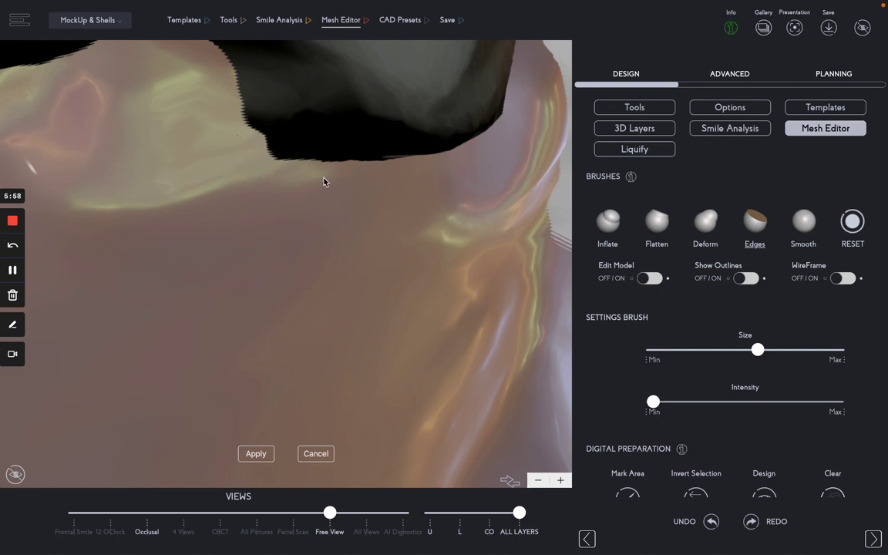
{"action": "left_click_drag", "start_coordinate": [324, 178], "coordinate": [223, 116]}
Even out the jagged palatal margin of the left lateral incisor design with the Edges brush and refine it with the Smooth brush.
{"action": "scroll", "coordinate": [220, 123], "scroll_direction": "down", "scroll_amount": 5}
{"action": "right_click_drag", "start_coordinate": [220, 123], "coordinate": [339, 224]}
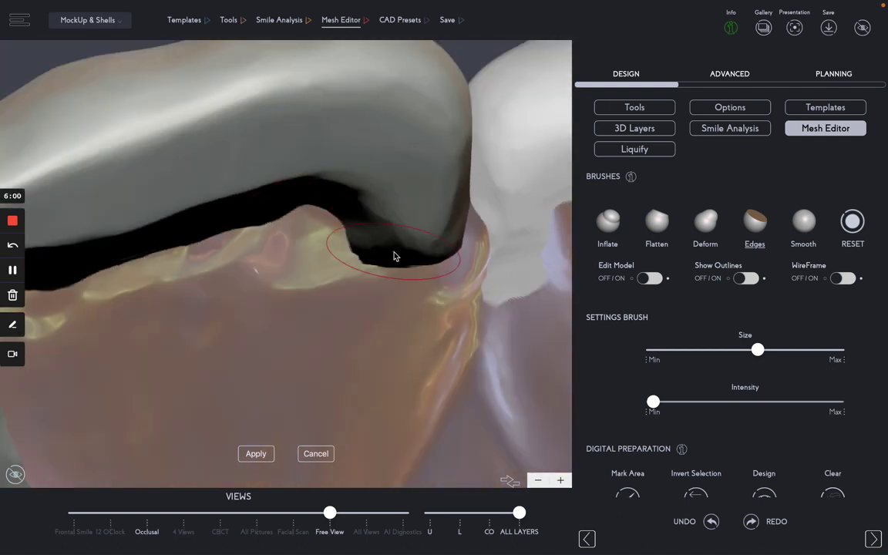
{"action": "scroll", "coordinate": [394, 256], "scroll_direction": "down", "scroll_amount": 4}
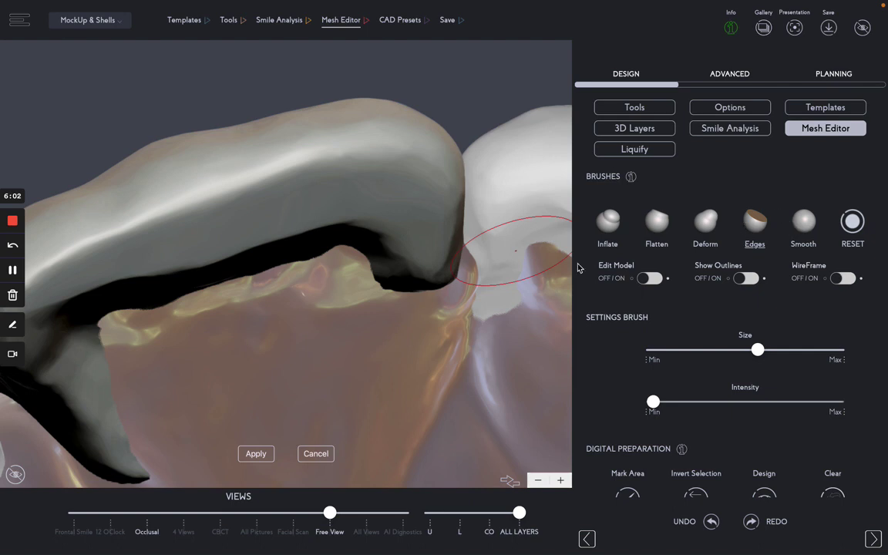
{"action": "right_click_drag", "start_coordinate": [579, 267], "coordinate": [449, 283]}
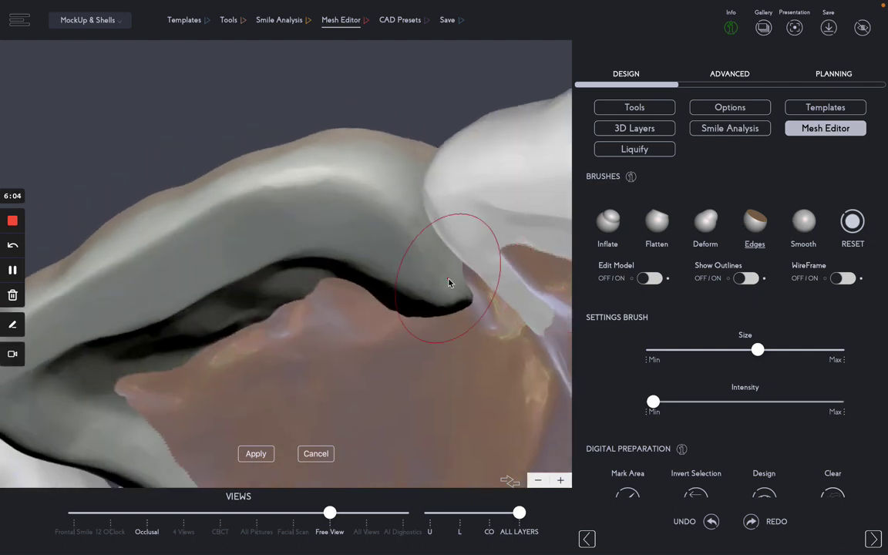
{"action": "scroll", "coordinate": [449, 283], "scroll_direction": "down", "scroll_amount": 8}
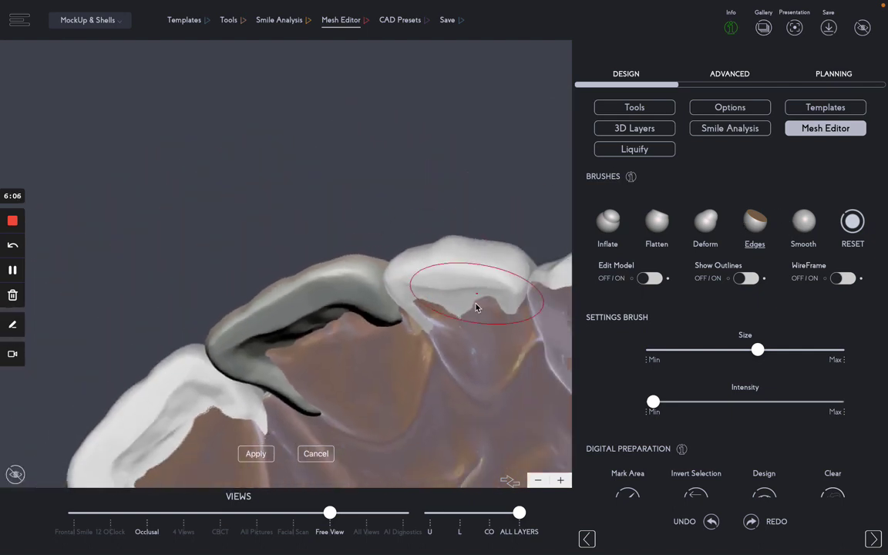
{"action": "scroll", "coordinate": [466, 317], "scroll_direction": "up", "scroll_amount": 10}
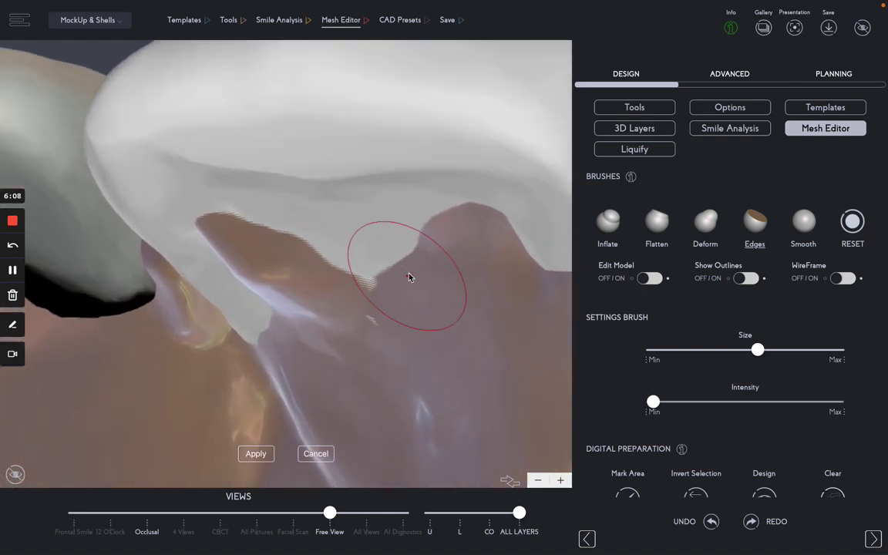
{"action": "right_click_drag", "start_coordinate": [410, 278], "coordinate": [403, 250]}
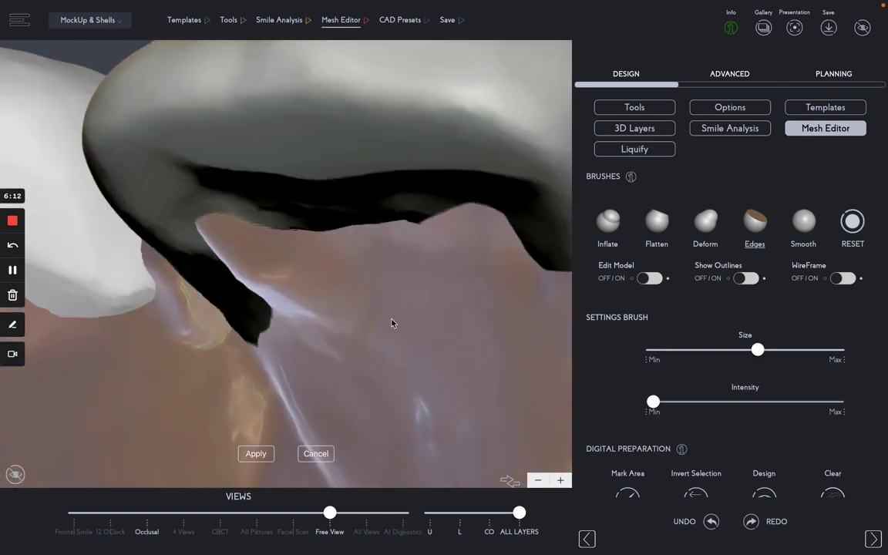
{"action": "left_click", "coordinate": [803, 221]}
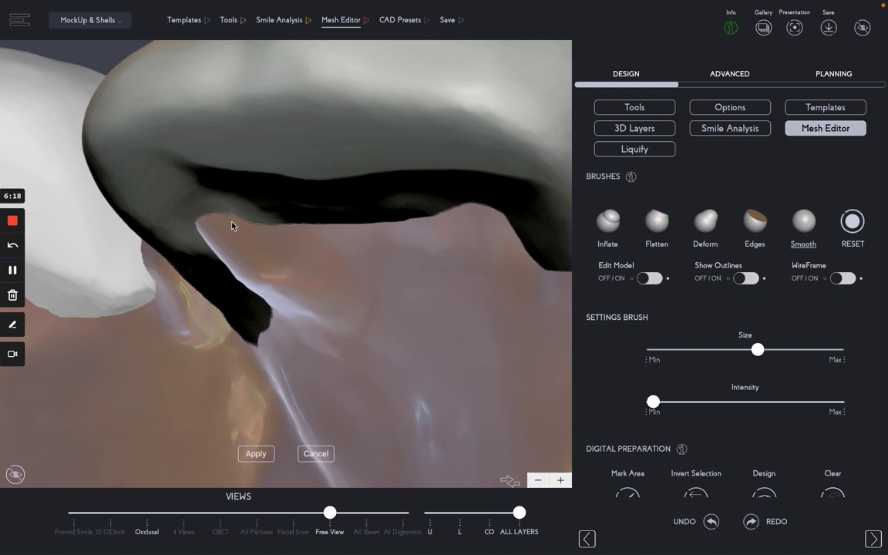
Remove the stray fragments protruding on the palatal surfaces of the right lateral incisor and right canine designs with the Edges brush.
{"action": "scroll", "coordinate": [234, 226], "scroll_direction": "down", "scroll_amount": 10}
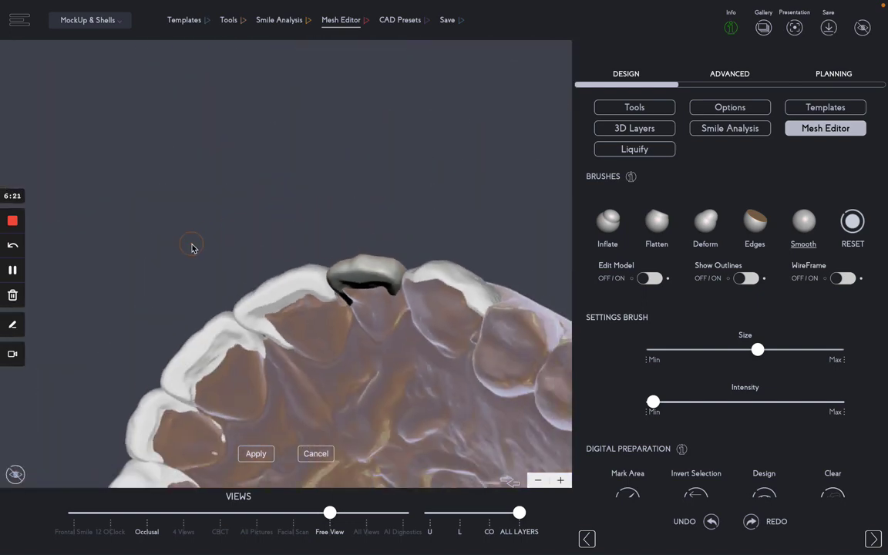
{"action": "left_click_drag", "start_coordinate": [192, 247], "coordinate": [227, 215]}
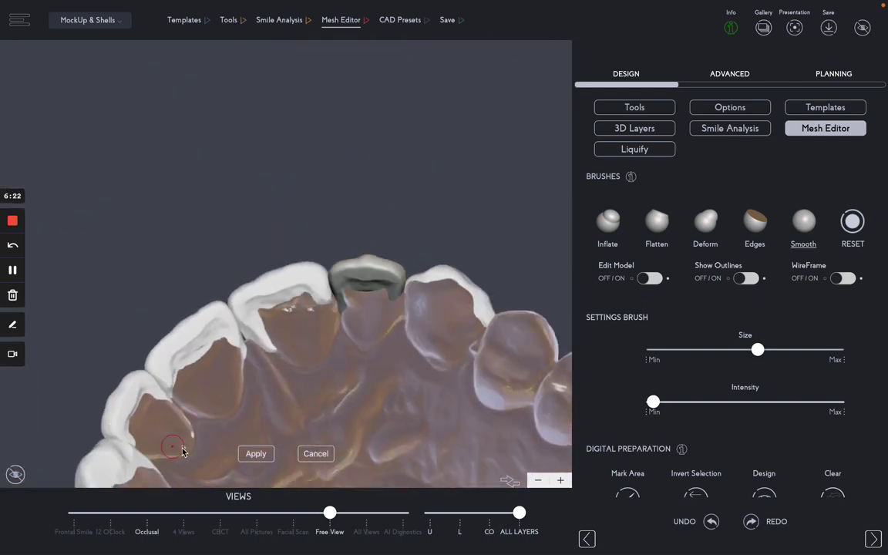
{"action": "scroll", "coordinate": [209, 441], "scroll_direction": "up", "scroll_amount": 10}
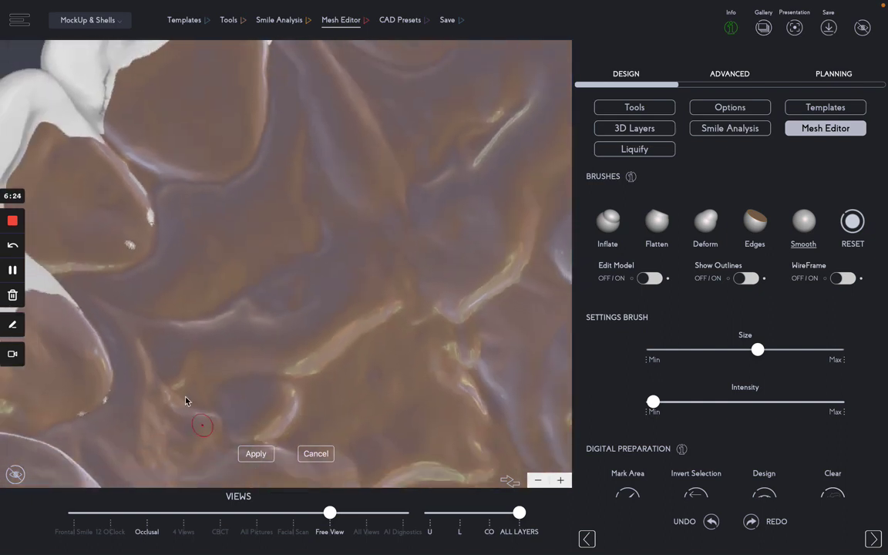
{"action": "scroll", "coordinate": [114, 270], "scroll_direction": "up", "scroll_amount": 2}
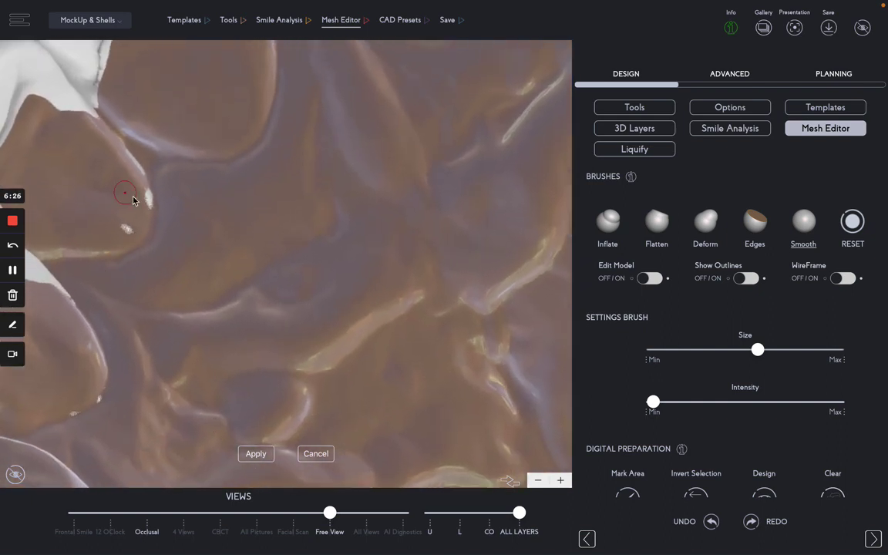
{"action": "left_click", "coordinate": [755, 221]}
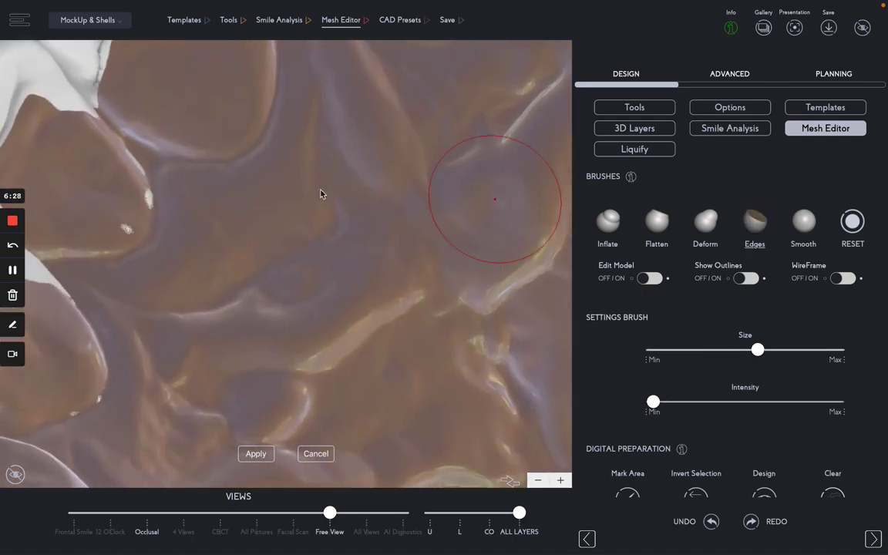
{"action": "right_click_drag", "start_coordinate": [146, 194], "coordinate": [146, 205]}
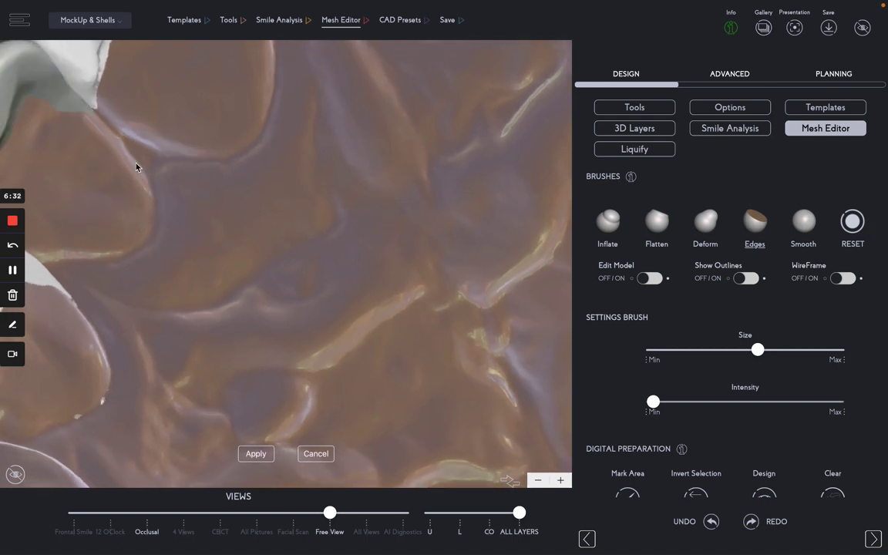
{"action": "right_click_drag", "start_coordinate": [75, 416], "coordinate": [77, 422]}
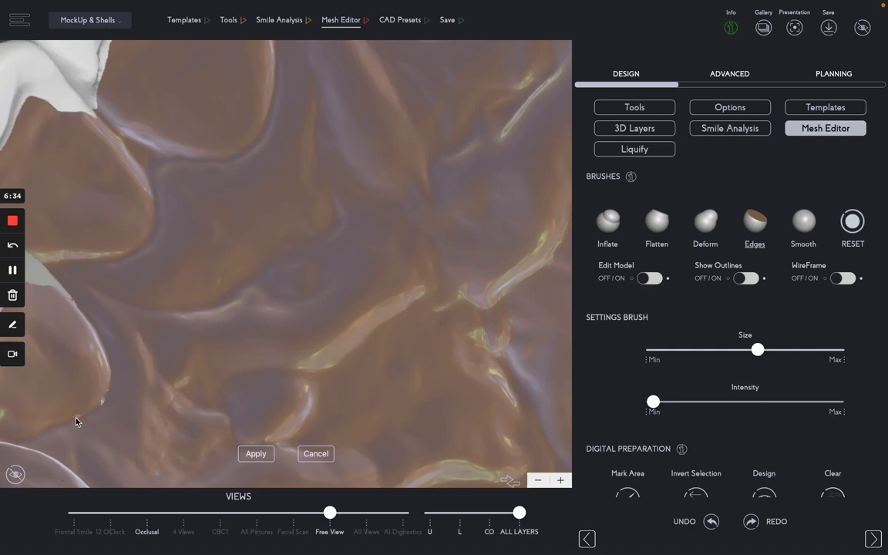
Remove the stray patches on the left central incisor's palatal surface with the Edges brush and apply the mesh edits.
{"action": "scroll", "coordinate": [90, 395], "scroll_direction": "down", "scroll_amount": 10}
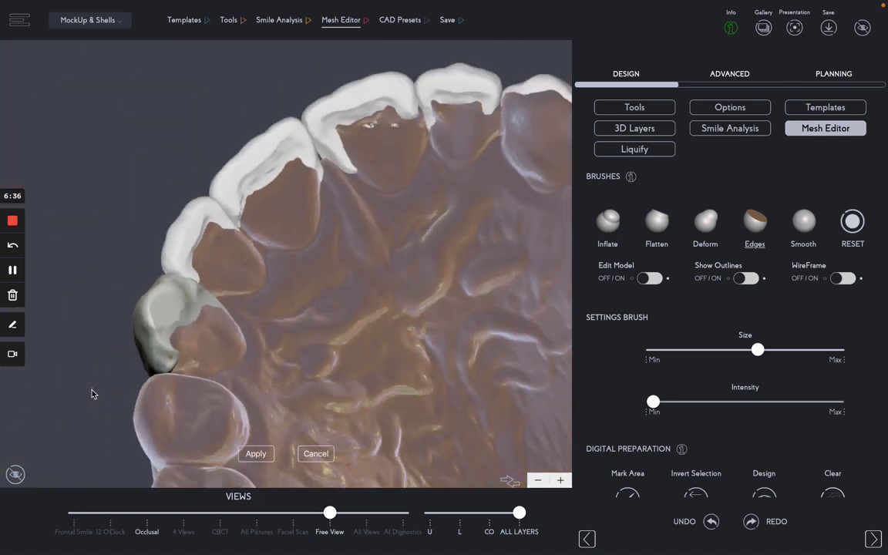
{"action": "scroll", "coordinate": [355, 179], "scroll_direction": "up", "scroll_amount": 10}
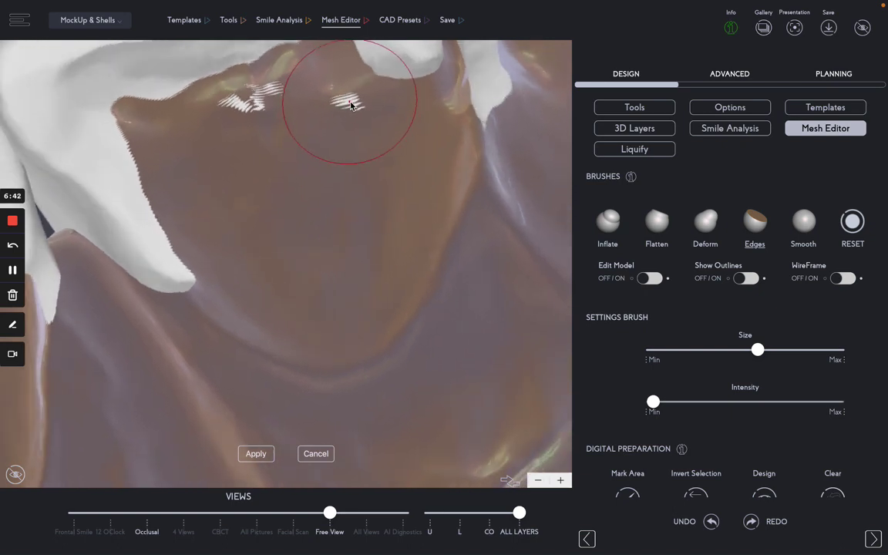
{"action": "left_click_drag", "start_coordinate": [349, 102], "coordinate": [354, 102]}
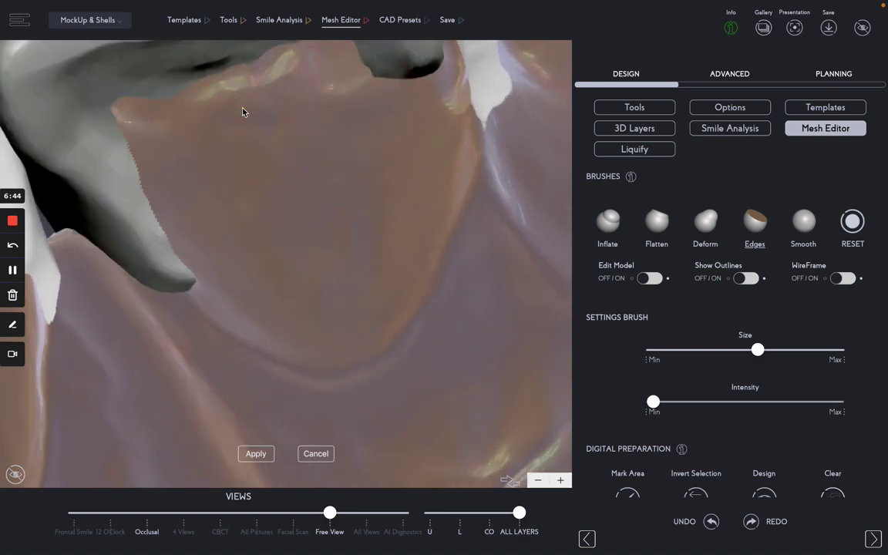
{"action": "scroll", "coordinate": [260, 115], "scroll_direction": "down", "scroll_amount": 10}
{"action": "scroll", "coordinate": [264, 118], "scroll_direction": "down", "scroll_amount": 6}
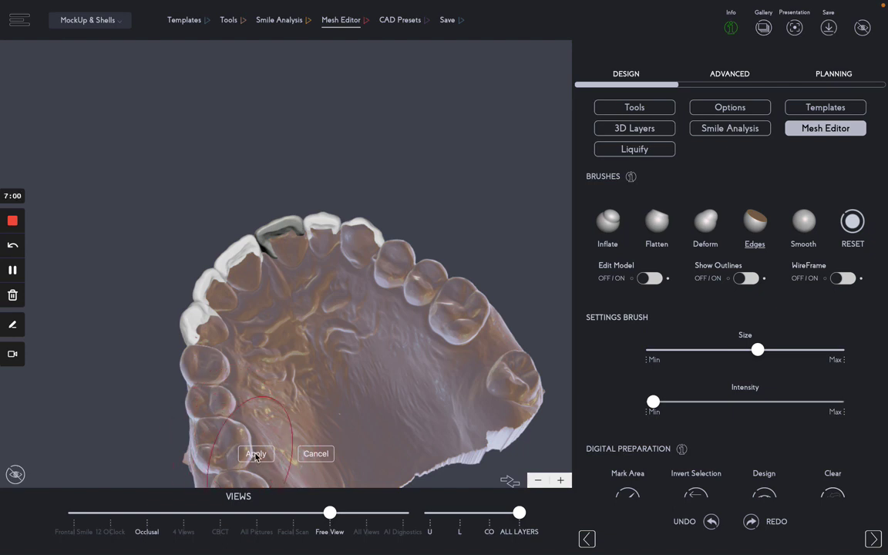
{"action": "left_click", "coordinate": [256, 457]}
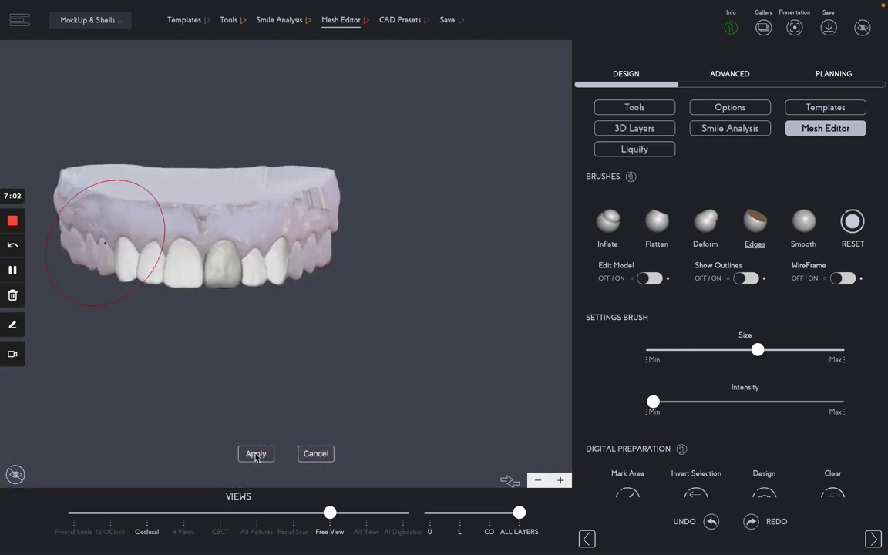
{"action": "left_click", "coordinate": [12, 270]}
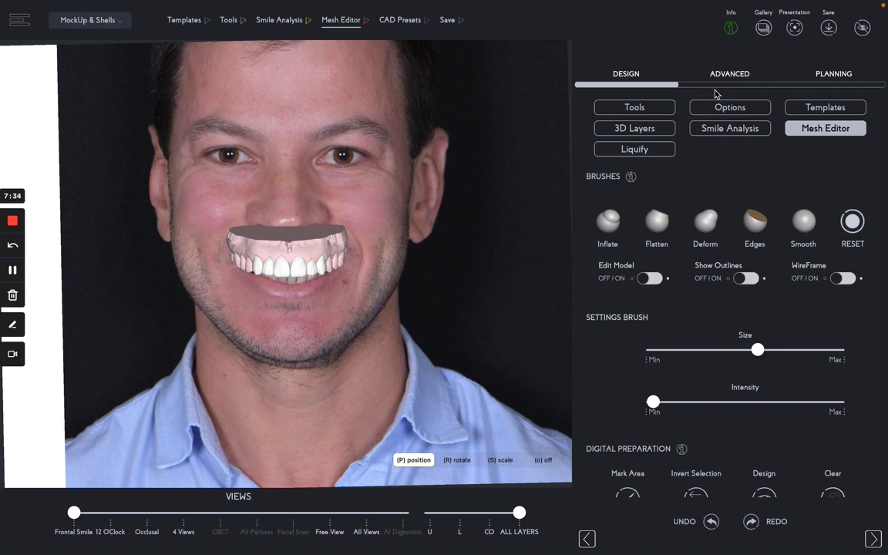
Turn on the Cross Section analysis for the maxilla scan and the upper design.
{"action": "left_click", "coordinate": [394, 21]}
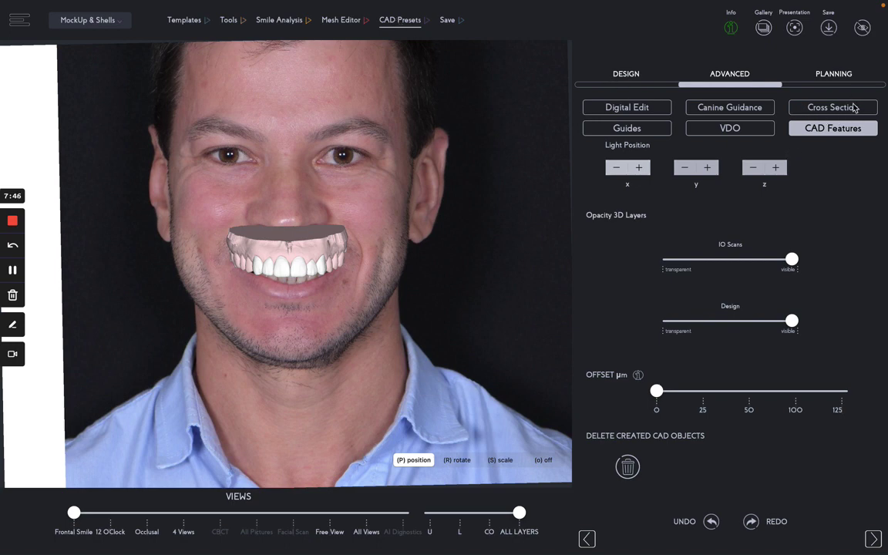
{"action": "left_click", "coordinate": [839, 110]}
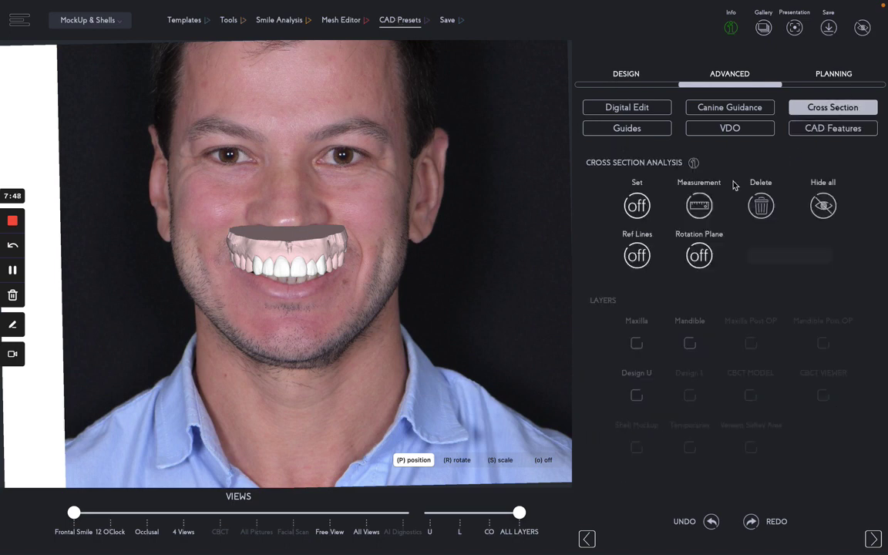
{"action": "left_click", "coordinate": [637, 207]}
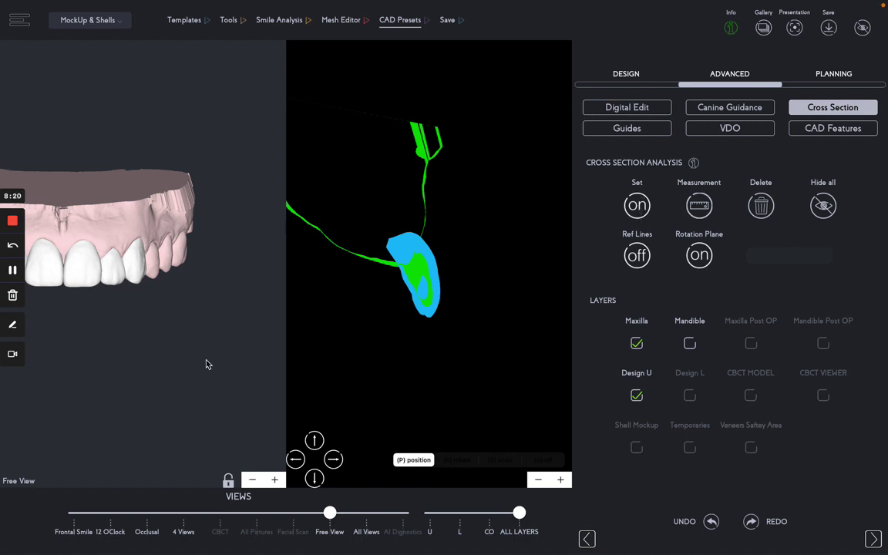
{"action": "left_click_drag", "start_coordinate": [173, 344], "coordinate": [209, 329]}
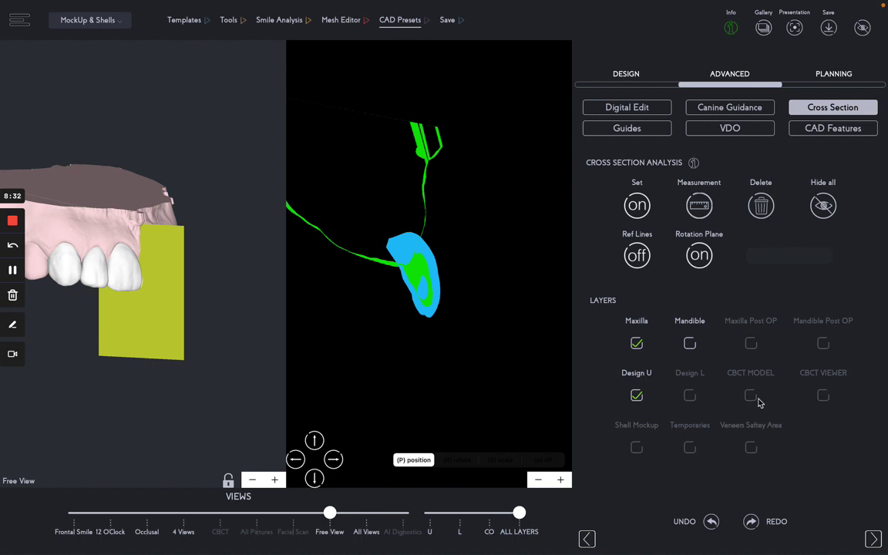
Move the section plane along the upper arch, cutting through teeth 11 and 10 and finally settling on tooth 9.
{"action": "scroll", "coordinate": [756, 402], "scroll_direction": "down", "scroll_amount": 2}
{"action": "scroll", "coordinate": [758, 402], "scroll_direction": "down", "scroll_amount": 3}
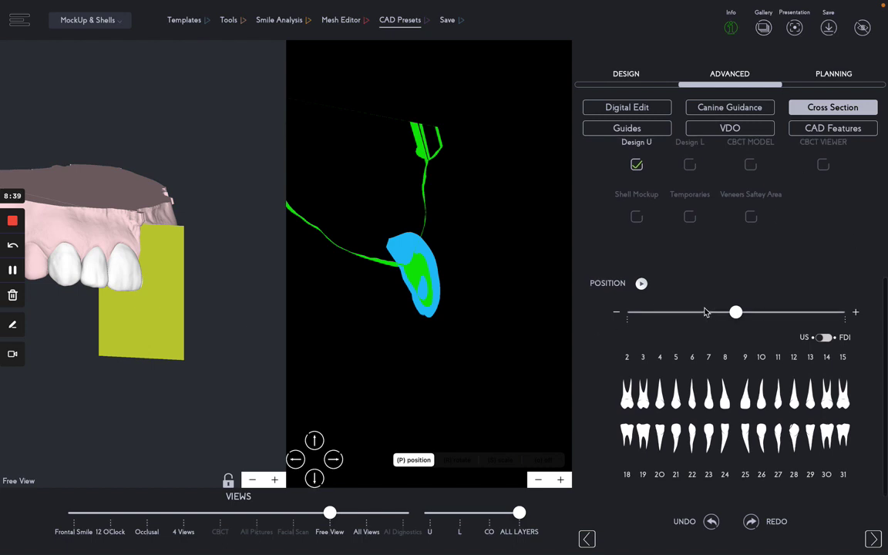
{"action": "scroll", "coordinate": [705, 312], "scroll_direction": "up", "scroll_amount": 1}
{"action": "scroll", "coordinate": [704, 312], "scroll_direction": "up", "scroll_amount": 2}
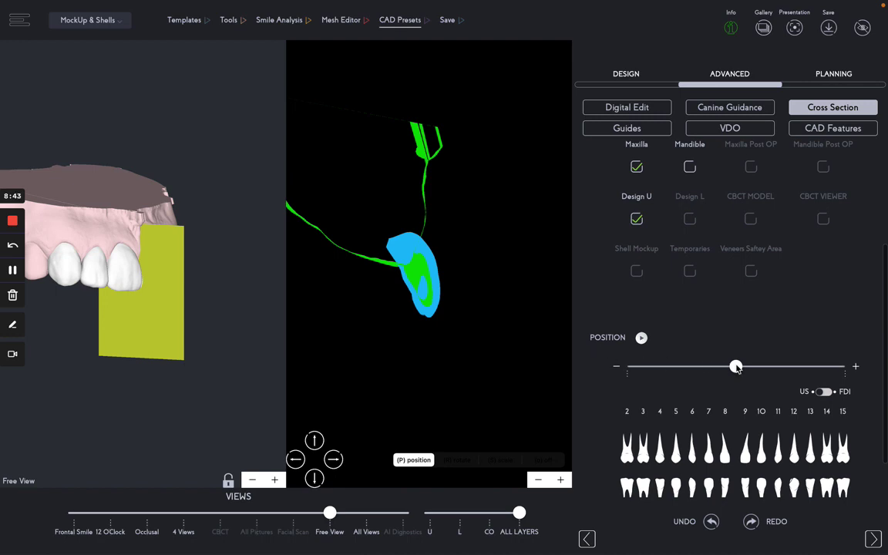
{"action": "left_click_drag", "start_coordinate": [736, 368], "coordinate": [754, 380]}
{"action": "left_click", "coordinate": [823, 368]}
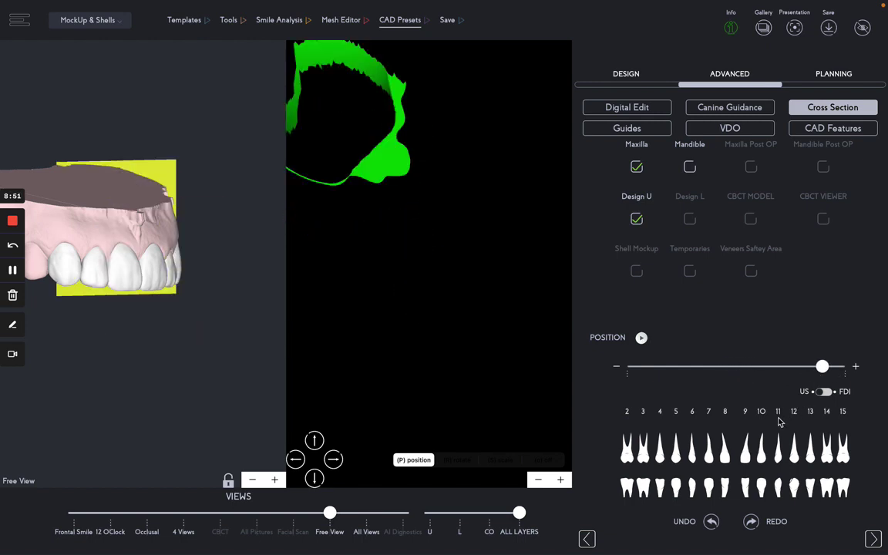
{"action": "left_click", "coordinate": [781, 445]}
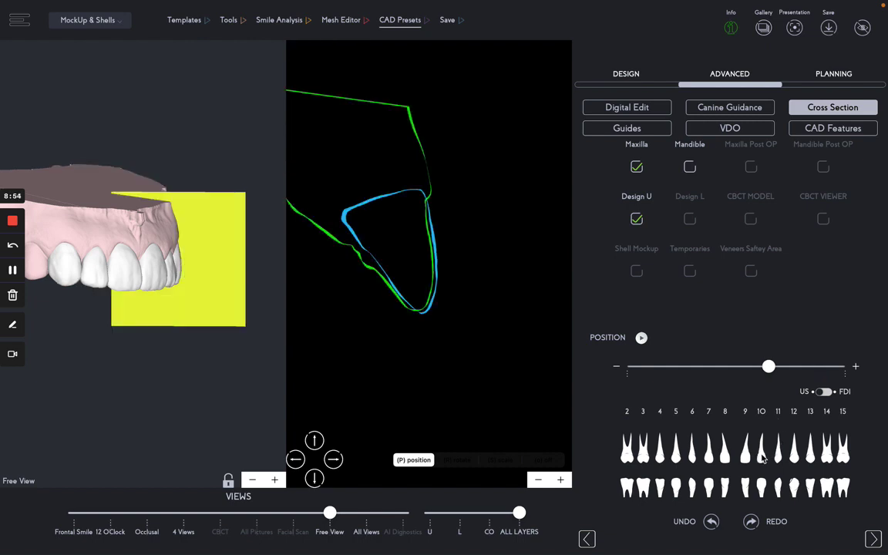
{"action": "left_click", "coordinate": [763, 458]}
{"action": "left_click", "coordinate": [748, 460]}
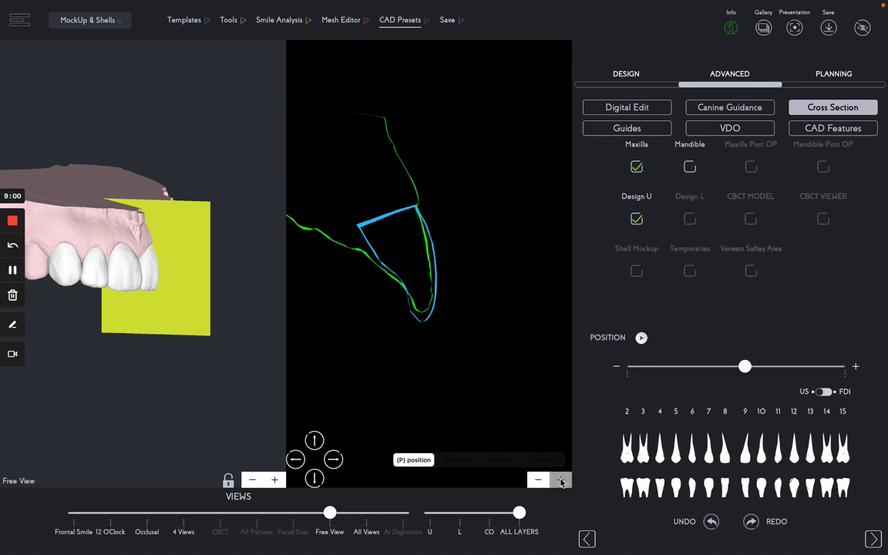
Measure the labial gap between the scan and the design at about mid-height of the tooth 9 cross section.
{"action": "left_click", "coordinate": [562, 481]}
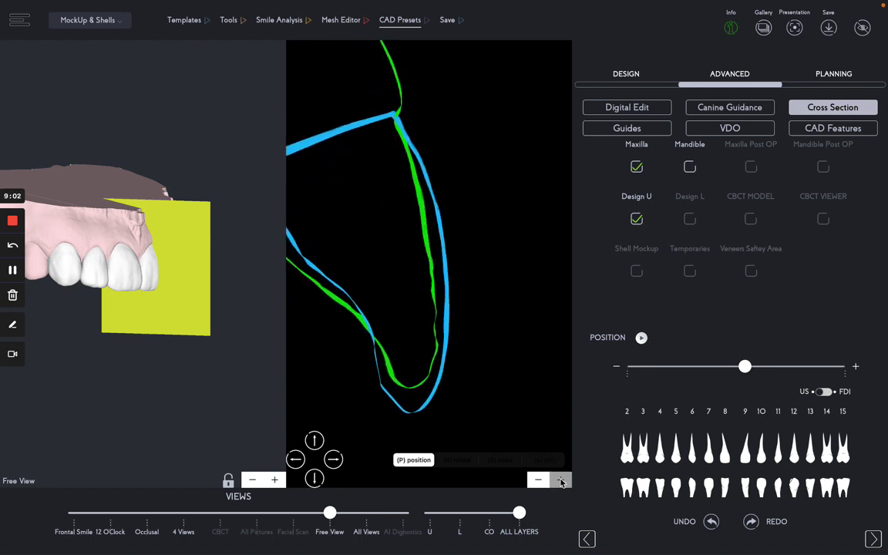
{"action": "left_click", "coordinate": [561, 482]}
{"action": "left_click", "coordinate": [561, 482]}
{"action": "left_click", "coordinate": [561, 482]}
{"action": "left_click", "coordinate": [561, 482]}
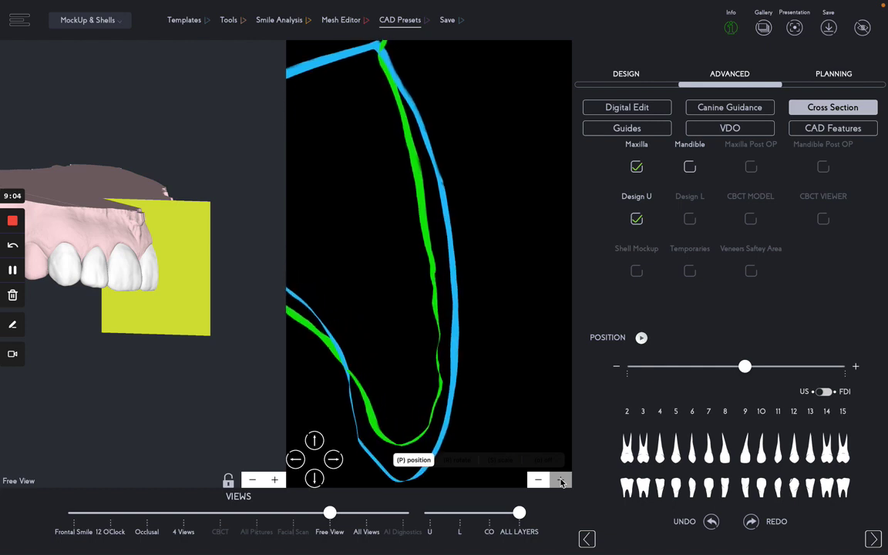
{"action": "left_click", "coordinate": [561, 481]}
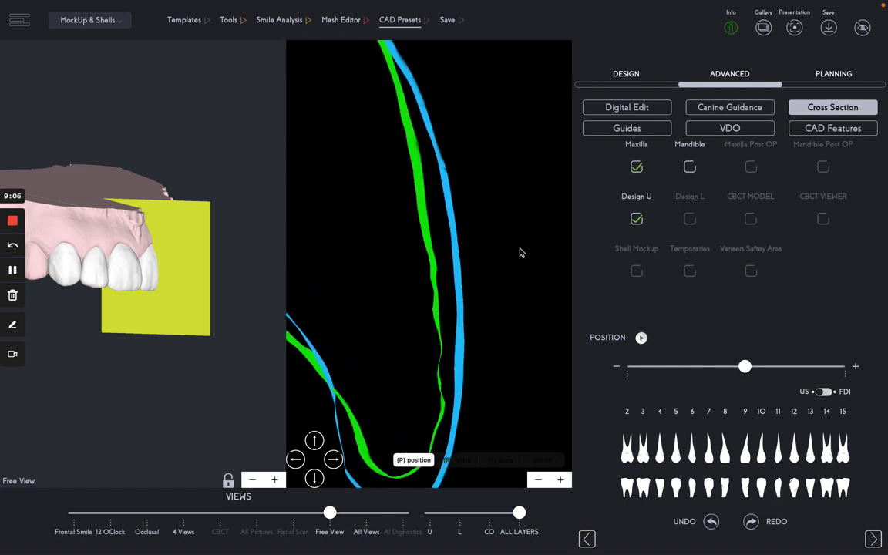
{"action": "scroll", "coordinate": [668, 278], "scroll_direction": "up", "scroll_amount": 3}
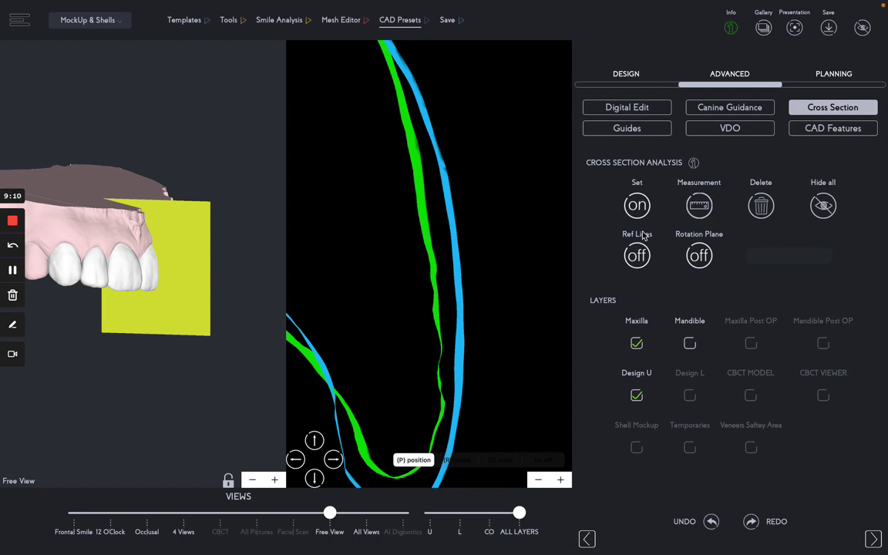
{"action": "left_click", "coordinate": [701, 207]}
{"action": "left_click", "coordinate": [429, 225]}
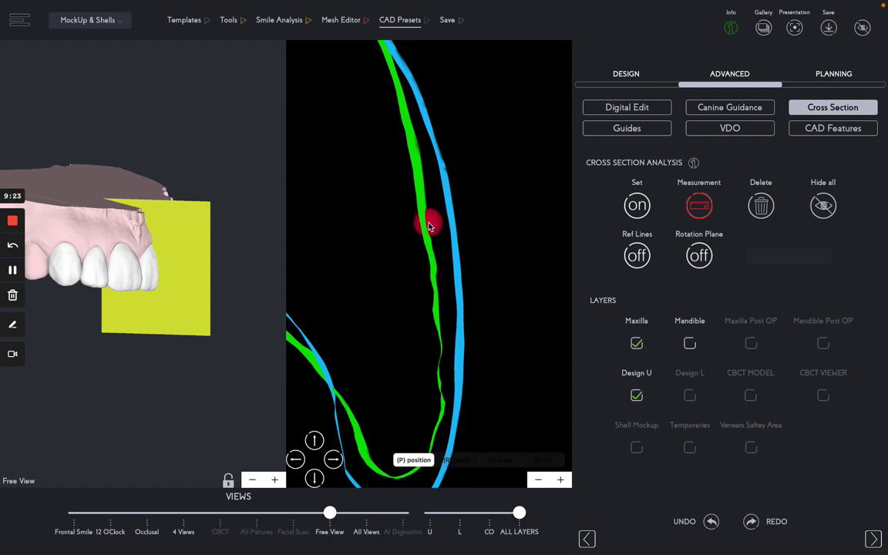
{"action": "left_click", "coordinate": [436, 224]}
{"action": "left_click", "coordinate": [448, 225]}
{"action": "left_click", "coordinate": [450, 225]}
{"action": "left_click", "coordinate": [451, 224]}
{"action": "left_click", "coordinate": [451, 224]}
{"action": "left_click", "coordinate": [451, 224]}
{"action": "left_click", "coordinate": [452, 224]}
{"action": "left_click", "coordinate": [451, 224]}
{"action": "left_click", "coordinate": [452, 224]}
{"action": "left_click", "coordinate": [452, 224]}
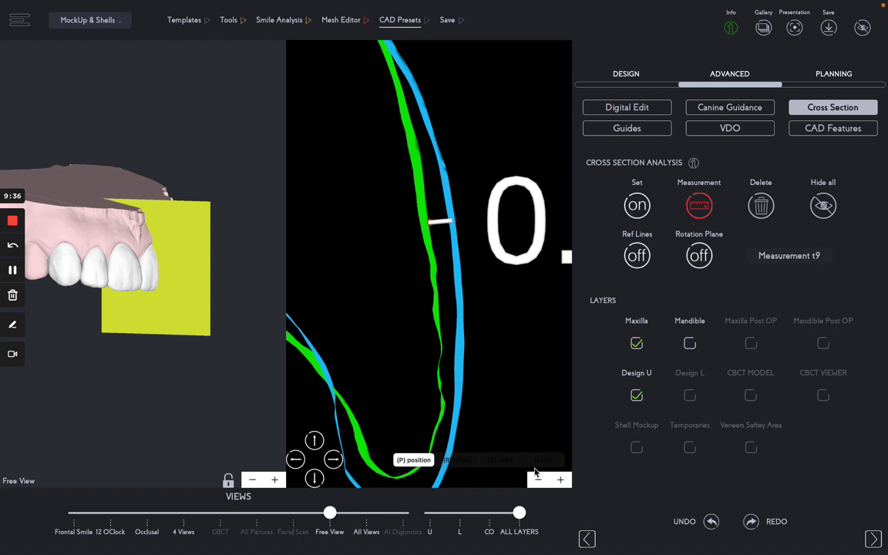
Measure the gap between scan and design lower on the labial side and at the incisal edge of tooth 9.
{"action": "left_click", "coordinate": [538, 481]}
{"action": "left_click", "coordinate": [537, 481]}
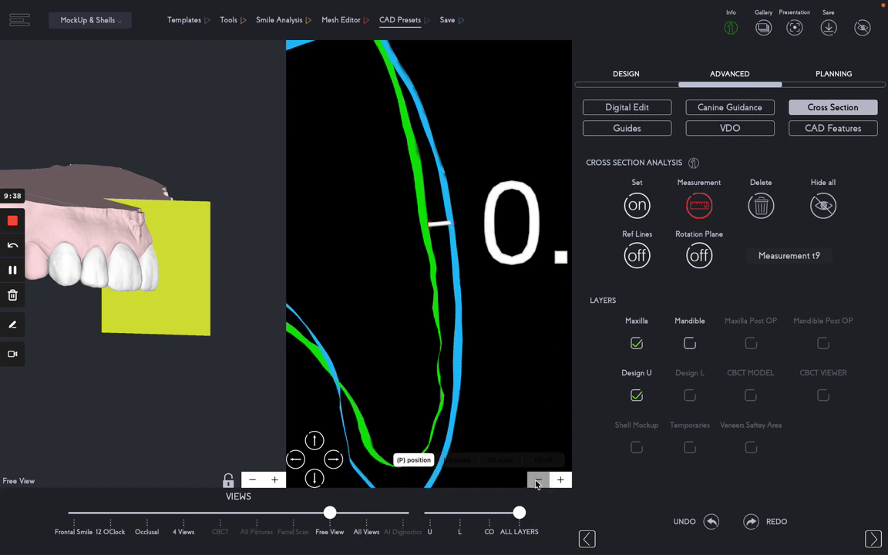
{"action": "left_click", "coordinate": [537, 481]}
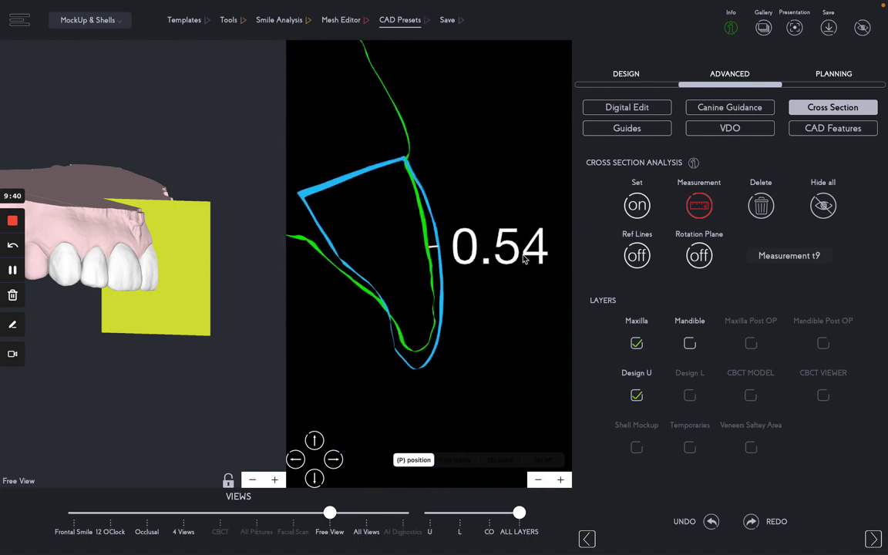
{"action": "left_click", "coordinate": [442, 308]}
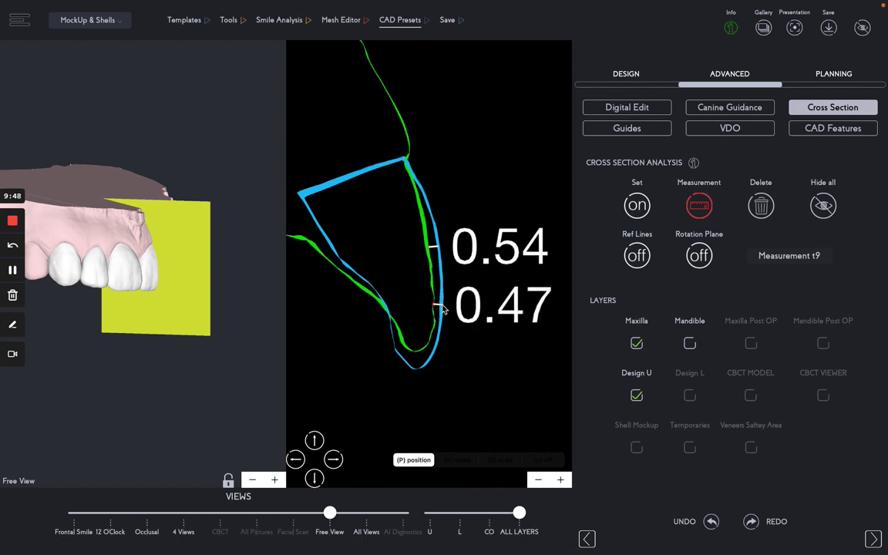
{"action": "left_click", "coordinate": [418, 368]}
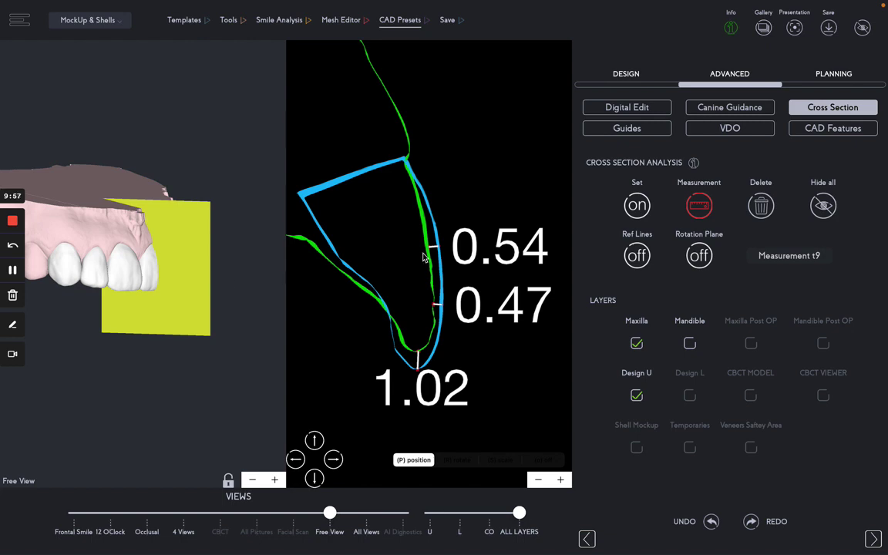
Shift the left central incisor design slightly outward in the labial direction to thicken its labial side.
{"action": "left_click", "coordinate": [150, 275]}
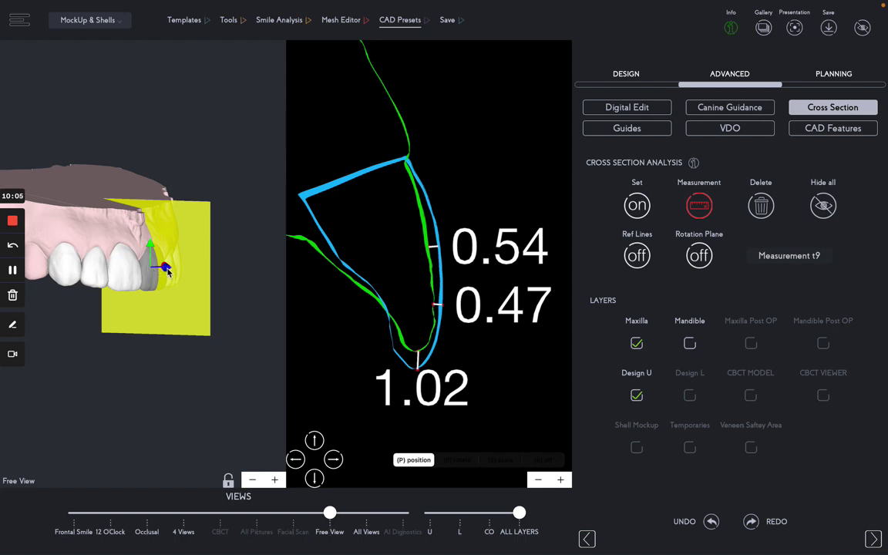
{"action": "left_click_drag", "start_coordinate": [167, 270], "coordinate": [176, 273]}
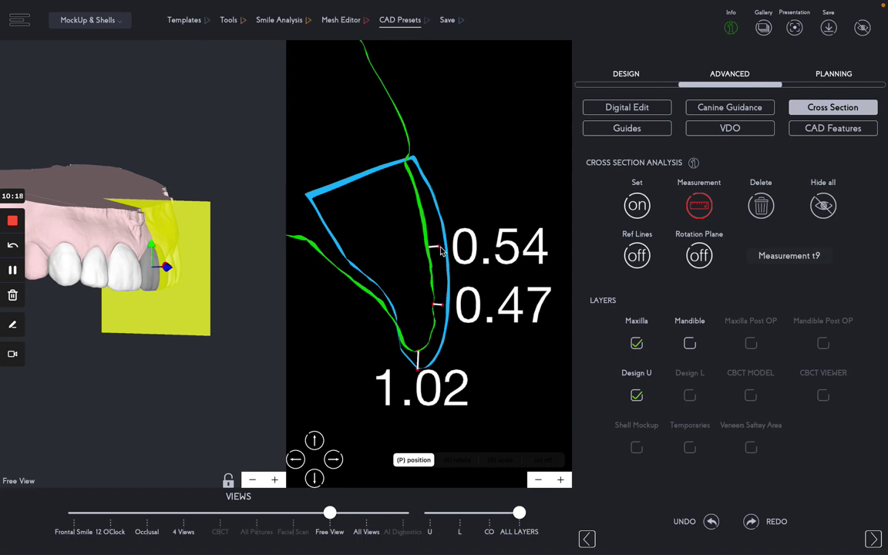
Delete all three thickness measurements from the tooth 9 cross section.
{"action": "left_click", "coordinate": [767, 205]}
{"action": "left_click", "coordinate": [767, 205]}
{"action": "left_click", "coordinate": [767, 205]}
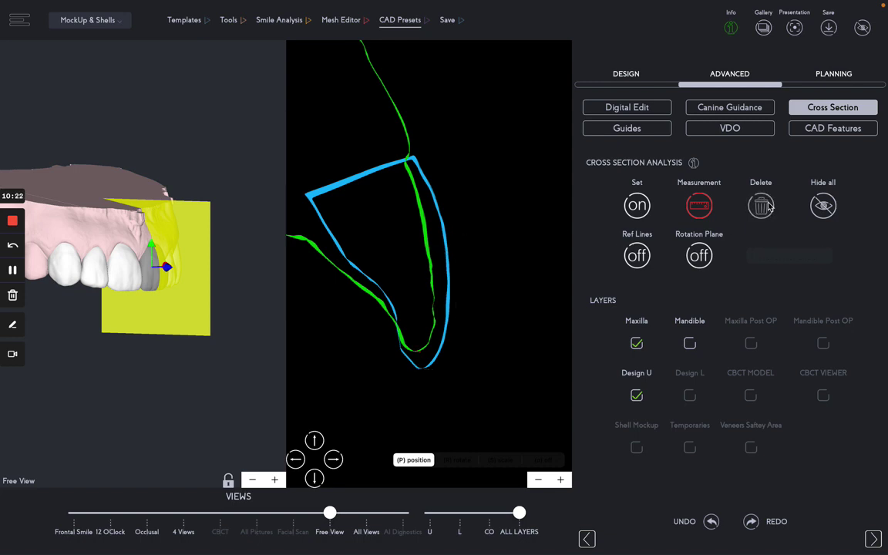
Measure the labial gap between scan and design at mid-height of tooth 9, view the tooth 8 cross section, and return to tooth 9.
{"action": "left_click", "coordinate": [428, 246]}
{"action": "left_click", "coordinate": [446, 247]}
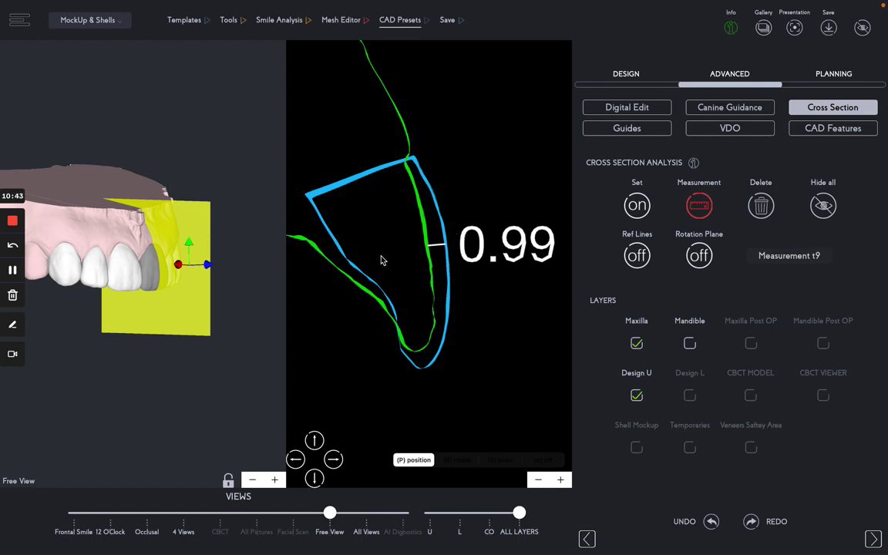
{"action": "scroll", "coordinate": [703, 416], "scroll_direction": "down", "scroll_amount": 1}
{"action": "scroll", "coordinate": [703, 416], "scroll_direction": "down", "scroll_amount": 5}
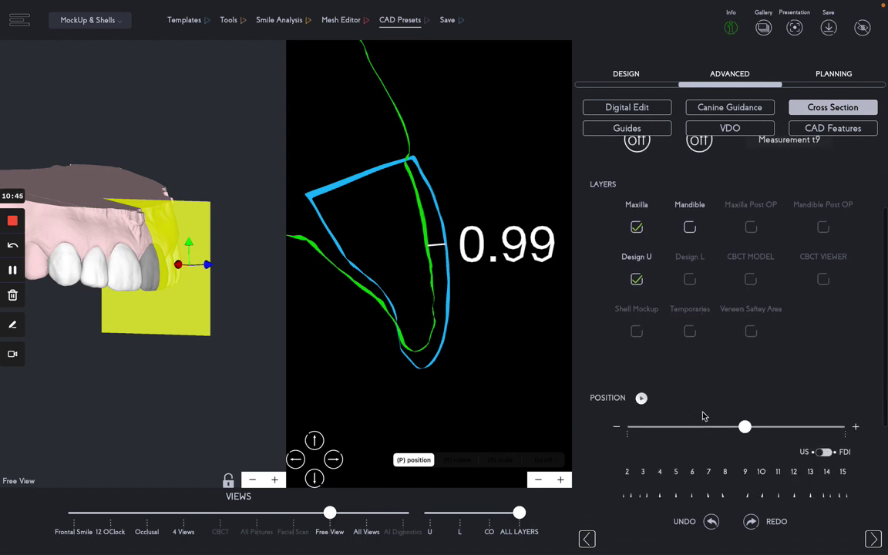
{"action": "left_click", "coordinate": [725, 476]}
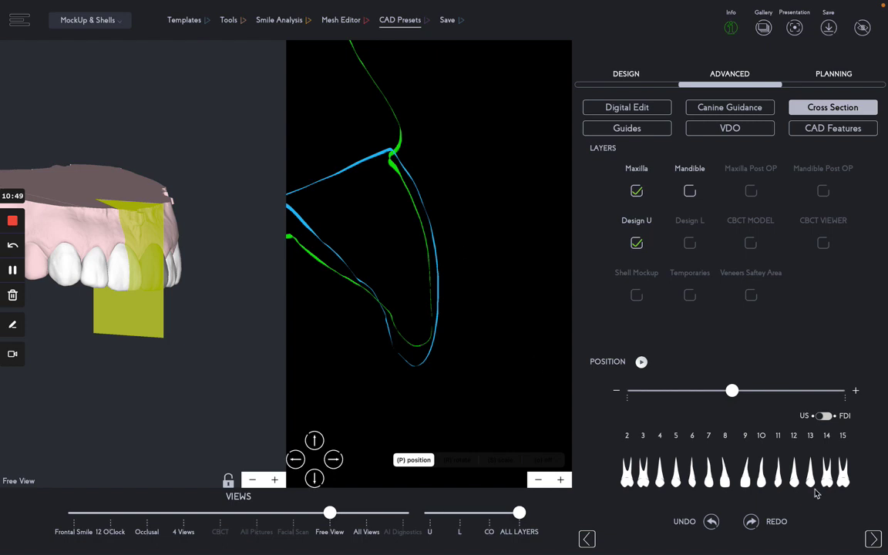
{"action": "left_click", "coordinate": [747, 480]}
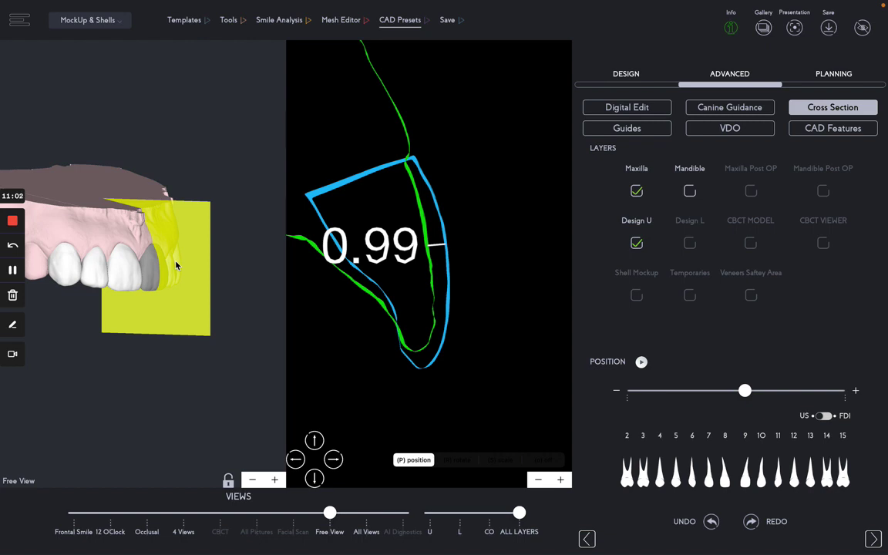
Turn off the cross-section analysis to return to the full 3D view of the maxilla.
{"action": "scroll", "coordinate": [591, 154], "scroll_direction": "down", "scroll_amount": 1}
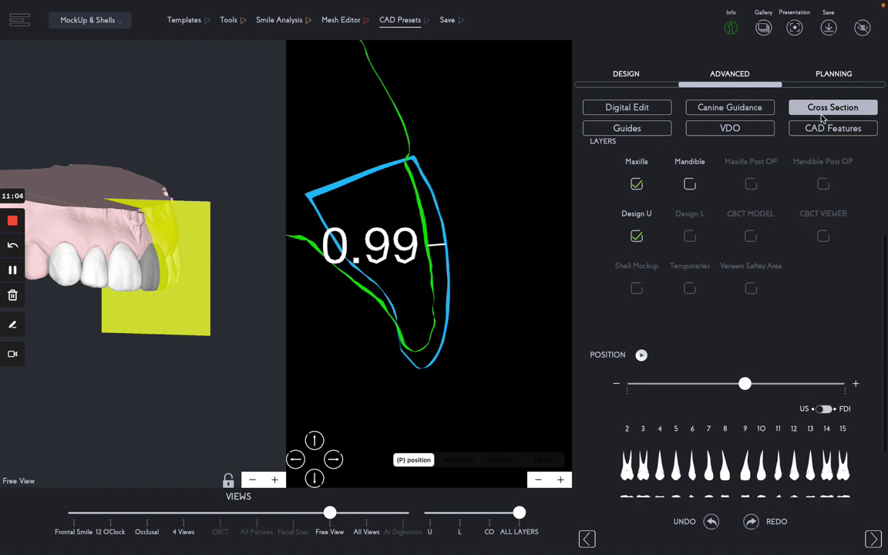
{"action": "left_click", "coordinate": [824, 108]}
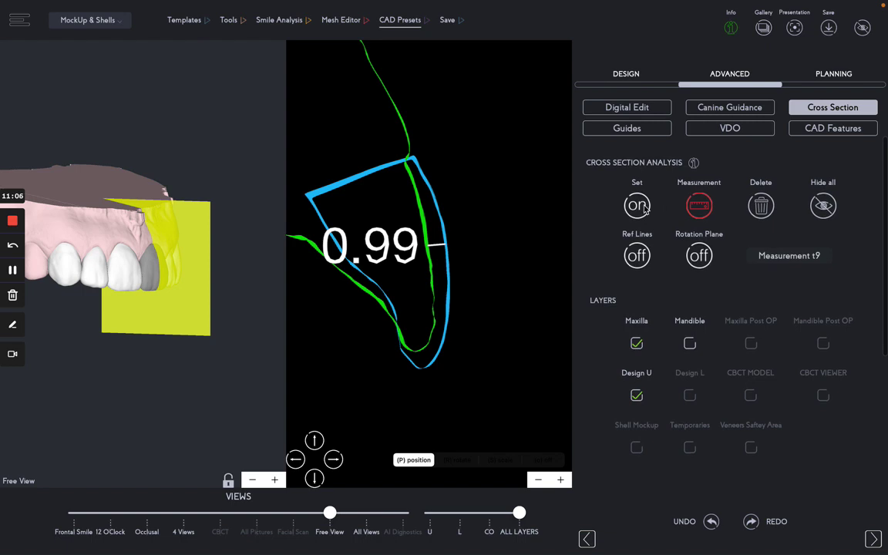
{"action": "left_click", "coordinate": [642, 208]}
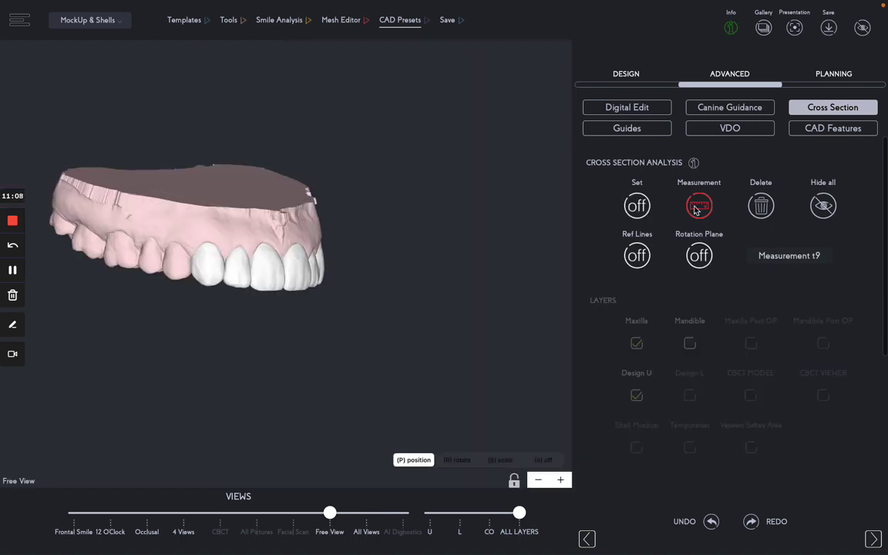
Set the CAD offset to 50 µm and generate a shell mockup of the one-piece type.
{"action": "left_click", "coordinate": [832, 130]}
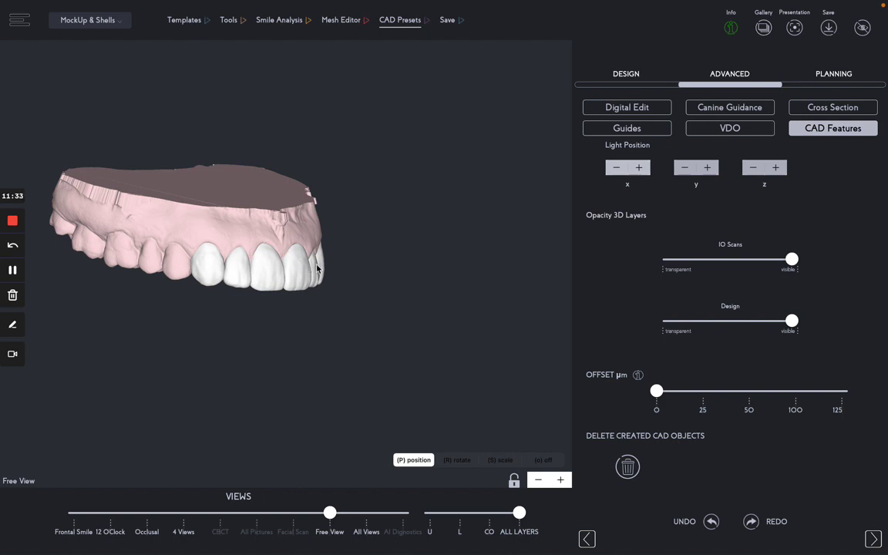
{"action": "left_click", "coordinate": [750, 392]}
{"action": "scroll", "coordinate": [671, 339], "scroll_direction": "up", "scroll_amount": 3}
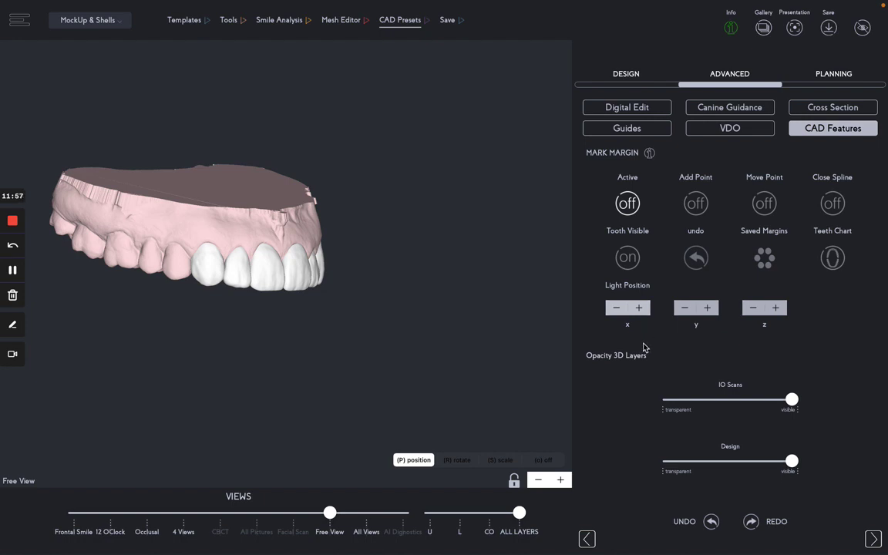
{"action": "scroll", "coordinate": [582, 312], "scroll_direction": "up", "scroll_amount": 5}
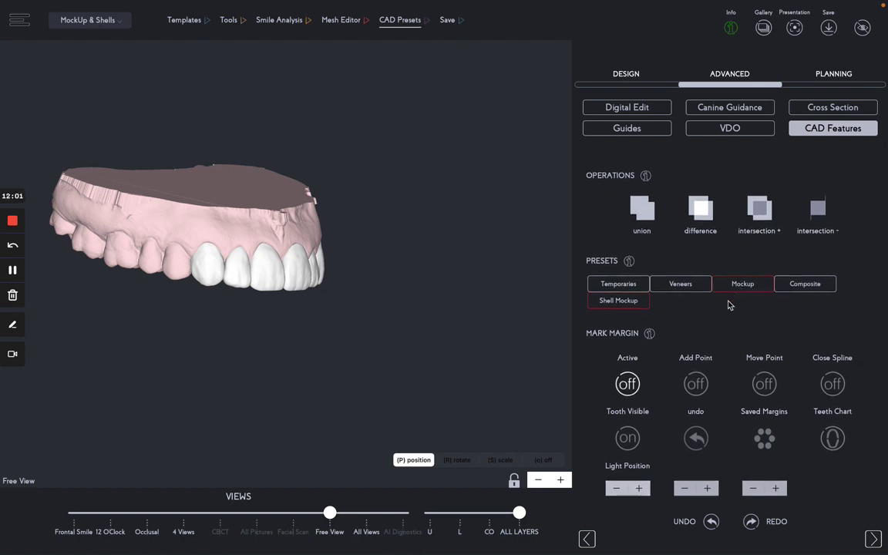
{"action": "left_click", "coordinate": [617, 300]}
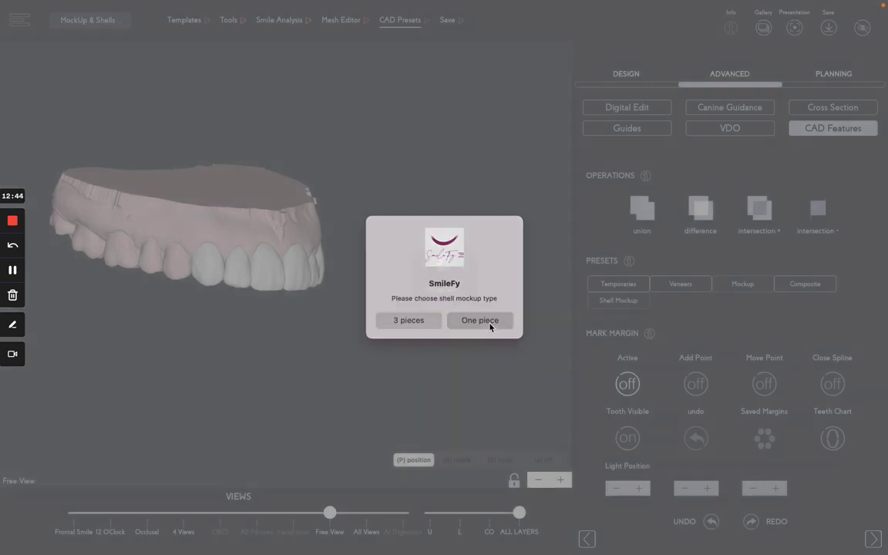
{"action": "left_click", "coordinate": [480, 321]}
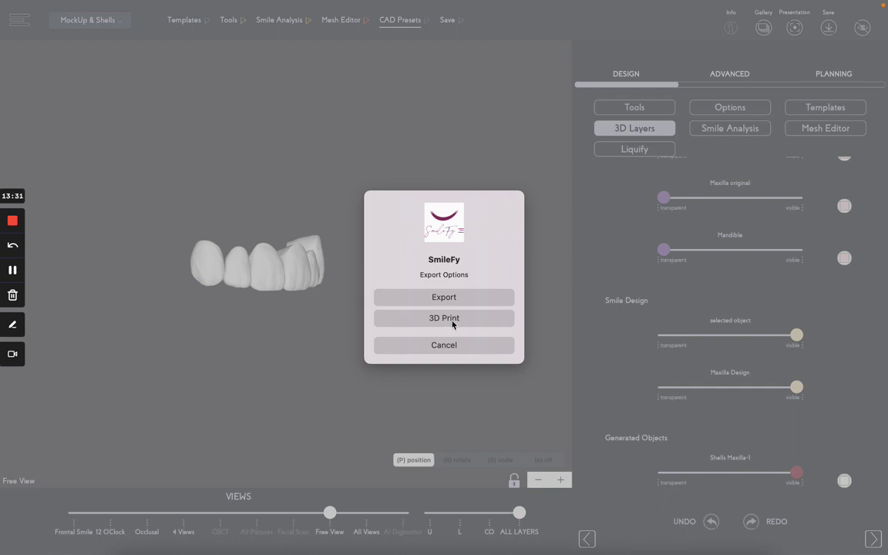
Export the generated shells to the Desktop, naming the file "3d shells pac" followed by the patient's first name.
{"action": "left_click", "coordinate": [447, 301]}
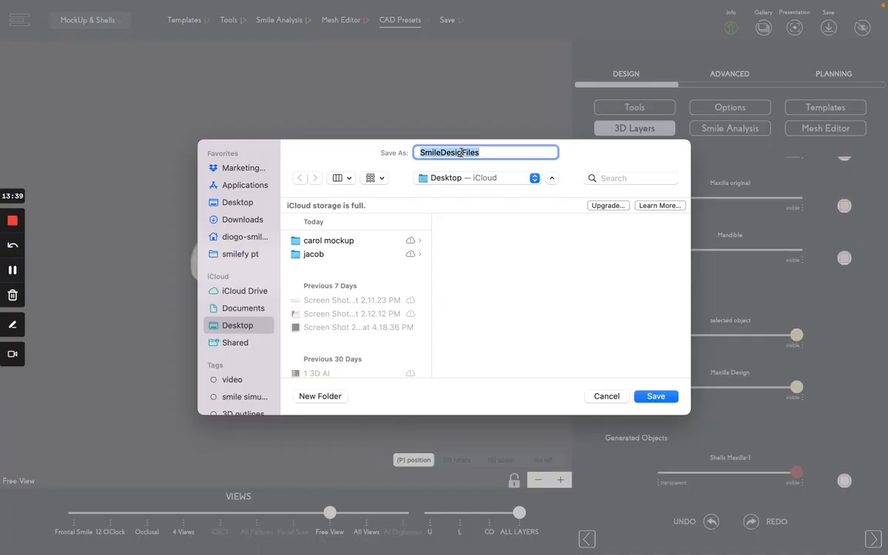
{"action": "type", "text": "3d shells pac john"}
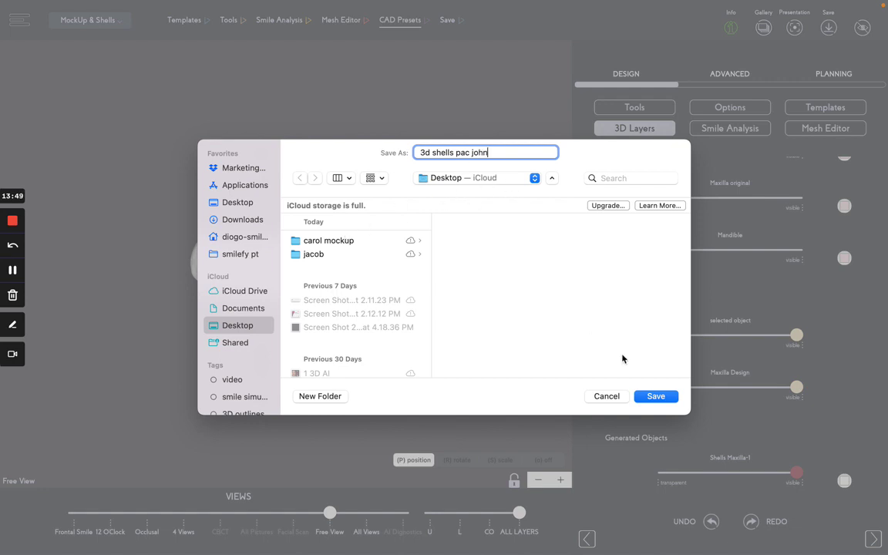
{"action": "left_click", "coordinate": [656, 396]}
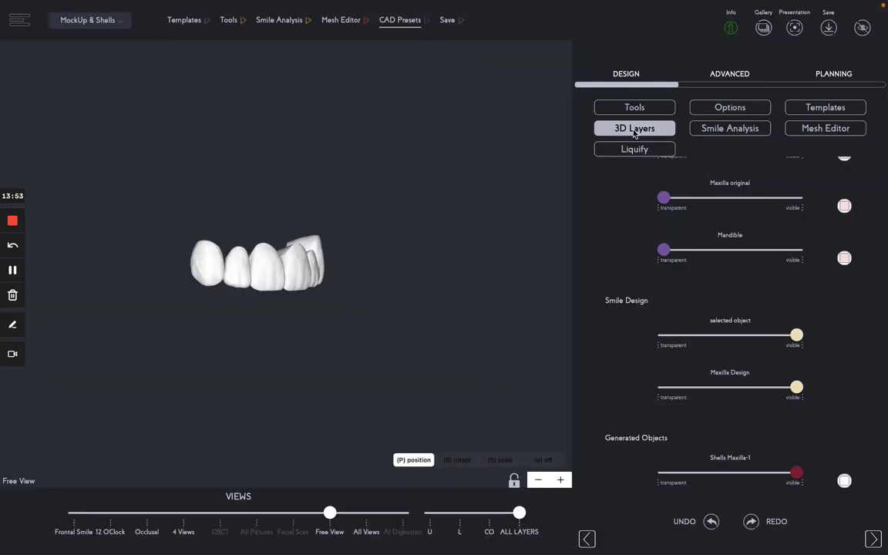
Make the Maxilla Design layer fully transparent so that only the generated Shells Maxilla-1 object is shown.
{"action": "scroll", "coordinate": [640, 282], "scroll_direction": "down", "scroll_amount": 5}
{"action": "scroll", "coordinate": [733, 281], "scroll_direction": "up", "scroll_amount": 3}
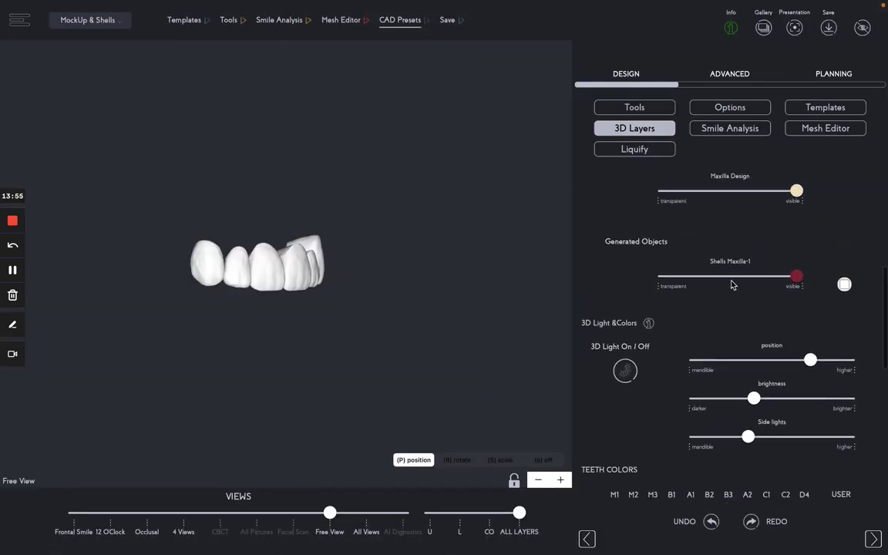
{"action": "scroll", "coordinate": [751, 284], "scroll_direction": "up", "scroll_amount": 5}
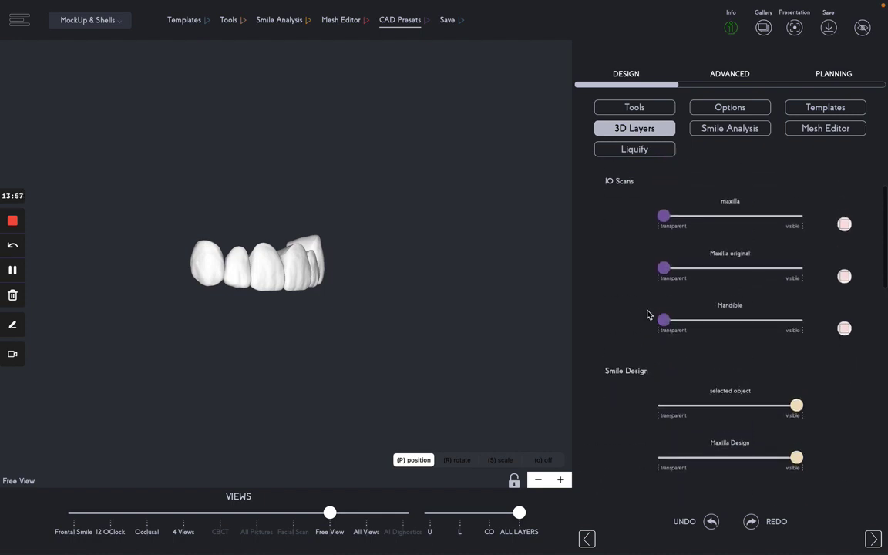
{"action": "scroll", "coordinate": [665, 330], "scroll_direction": "down", "scroll_amount": 2}
{"action": "left_click_drag", "start_coordinate": [797, 408], "coordinate": [664, 408]}
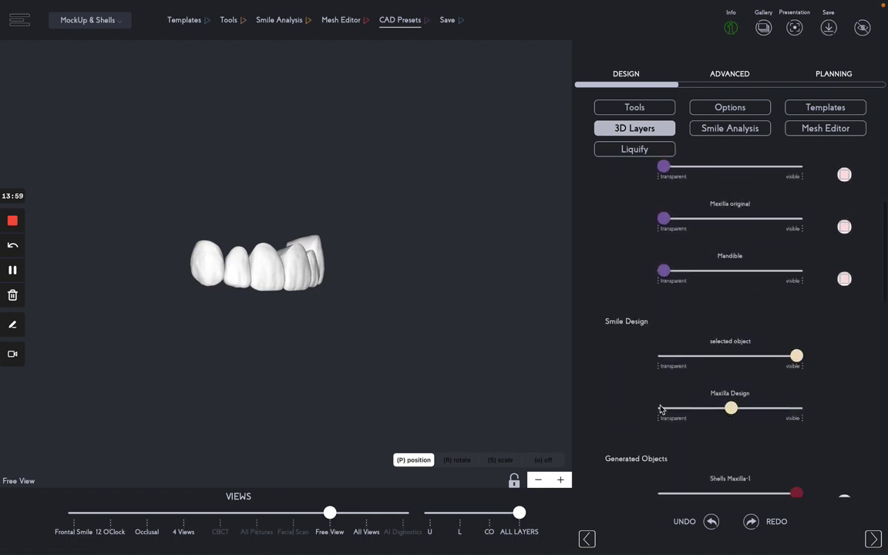
Examine the inner surfaces of the generated shells for holes and thin areas, and check their thickness from the incisal direction.
{"action": "left_click_drag", "start_coordinate": [420, 294], "coordinate": [140, 263]}
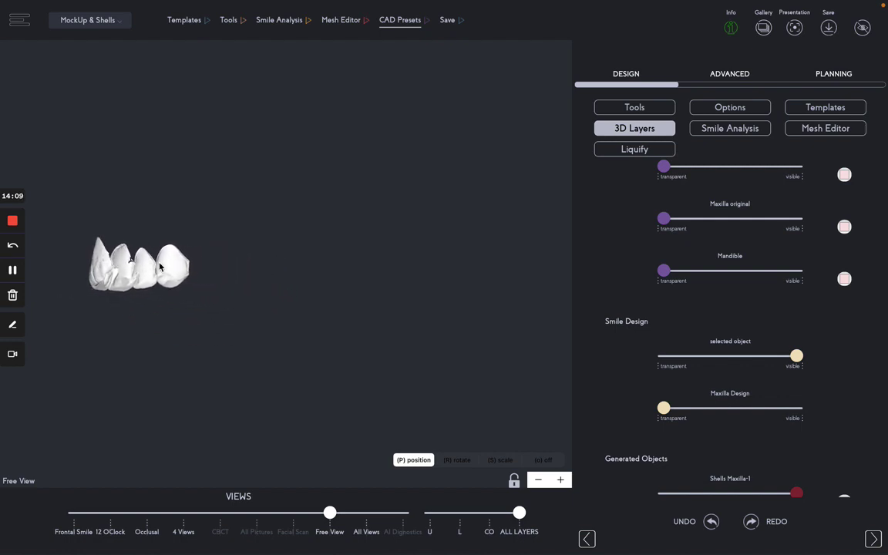
{"action": "scroll", "coordinate": [160, 266], "scroll_direction": "up", "scroll_amount": 5}
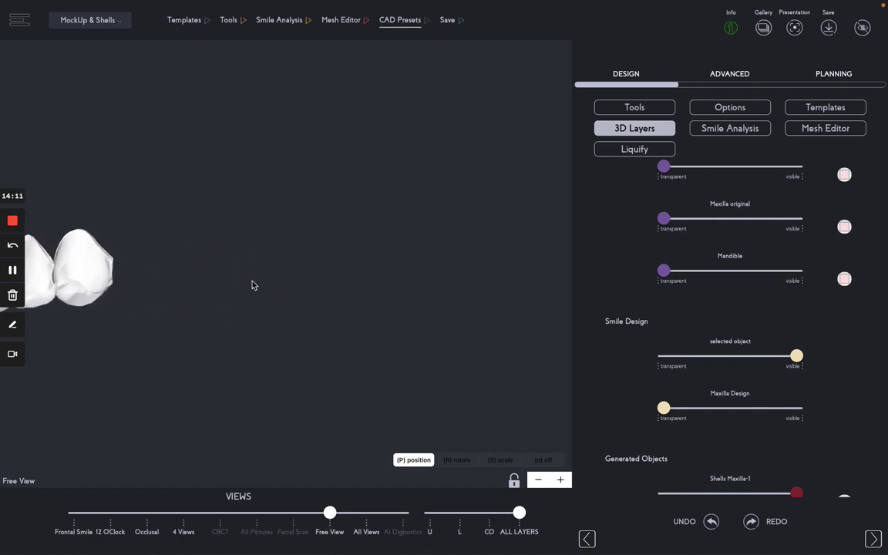
{"action": "left_click_drag", "start_coordinate": [252, 282], "coordinate": [131, 298]}
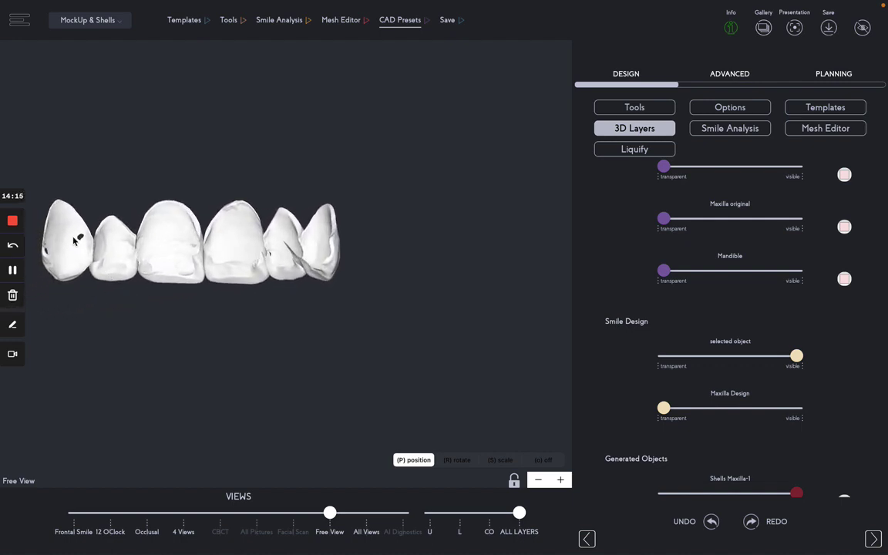
{"action": "scroll", "coordinate": [73, 237], "scroll_direction": "up", "scroll_amount": 5}
{"action": "scroll", "coordinate": [73, 239], "scroll_direction": "down", "scroll_amount": 4}
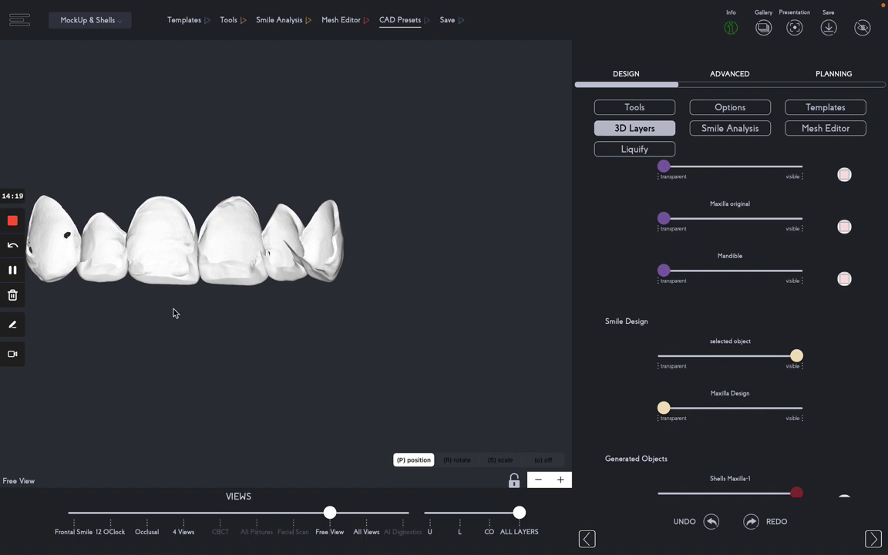
{"action": "mouse_move", "coordinate": [175, 320]}
{"action": "left_mouse_down"}
{"action": "mouse_move", "coordinate": [175, 354]}
{"action": "mouse_move", "coordinate": [176, 337]}
{"action": "left_mouse_up"}
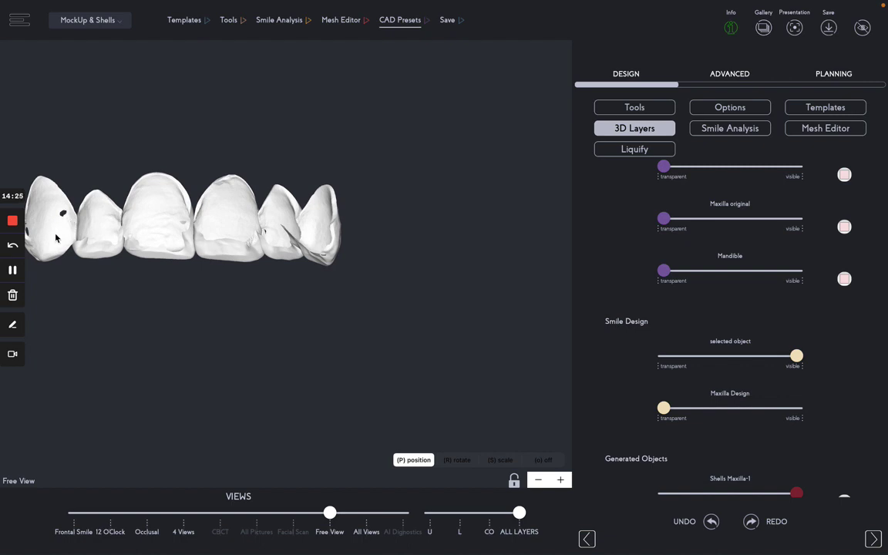
{"action": "scroll", "coordinate": [55, 236], "scroll_direction": "down", "scroll_amount": 4}
{"action": "left_click_drag", "start_coordinate": [85, 271], "coordinate": [97, 226]}
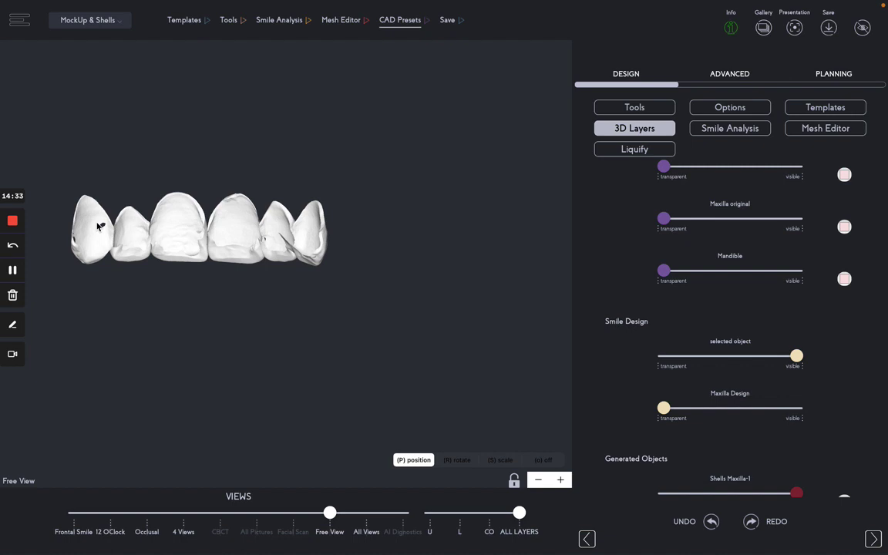
{"action": "left_click_drag", "start_coordinate": [94, 228], "coordinate": [85, 222]}
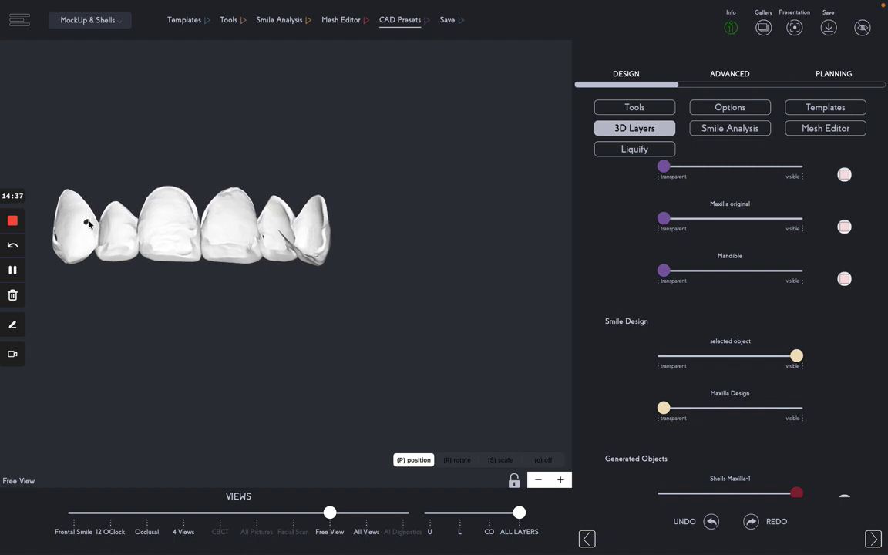
{"action": "left_click_drag", "start_coordinate": [317, 293], "coordinate": [43, 136]}
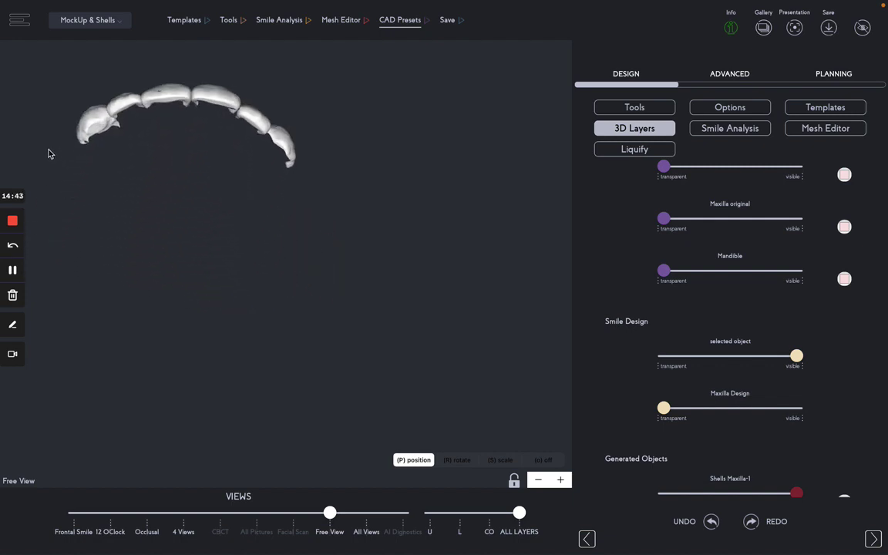